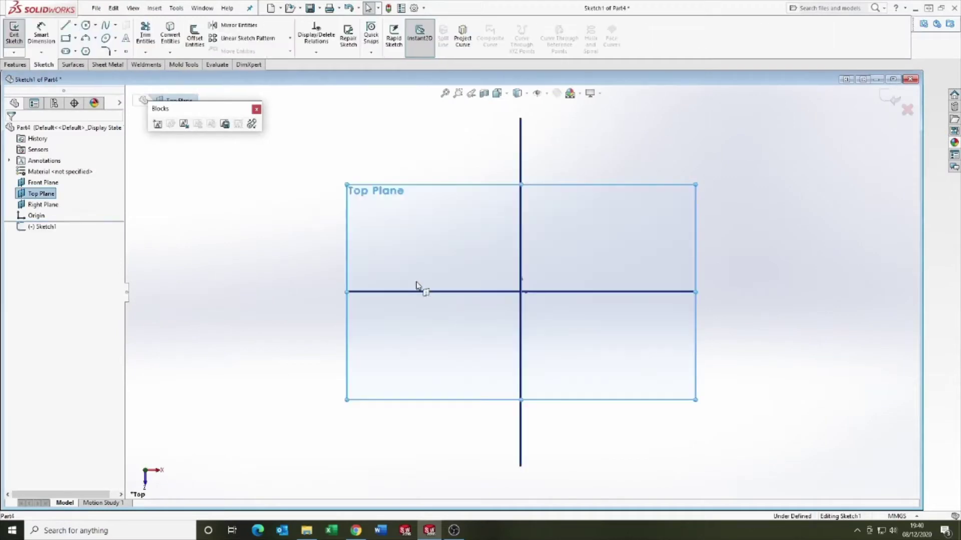
Step: Sketch a circle centred on the origin of the Top Plane and set its diameter to 30 mm
{"action": "left_click_drag", "start_coordinate": [520, 292], "coordinate": [454, 246]}
{"action": "left_click", "coordinate": [453, 251]}
{"action": "left_click", "coordinate": [422, 253]}
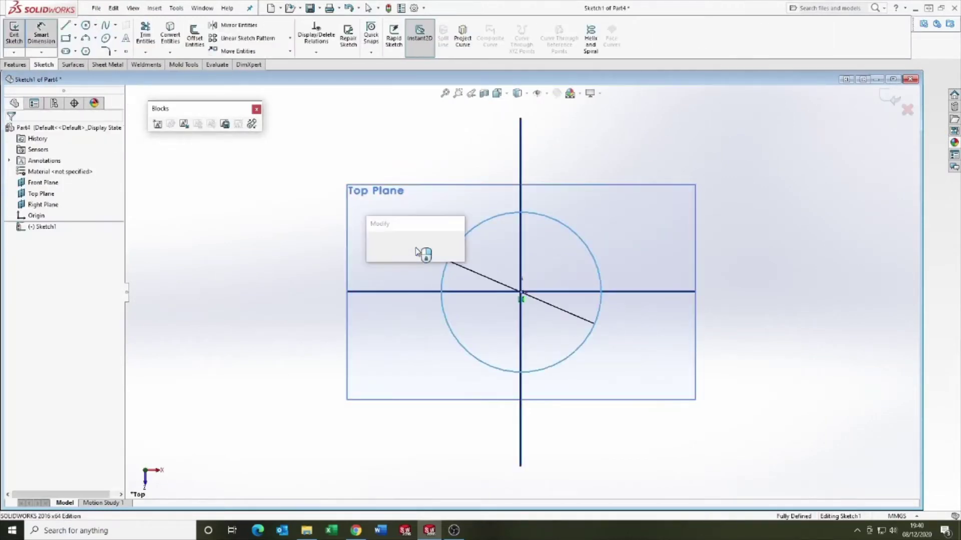
{"action": "type", "text": "30"}
{"action": "key", "text": "Return"}
{"action": "key", "text": "Escape"}
Step: Extrude the circle 15 mm into a solid cylinder
{"action": "left_click", "coordinate": [15, 64]}
{"action": "left_click", "coordinate": [18, 35]}
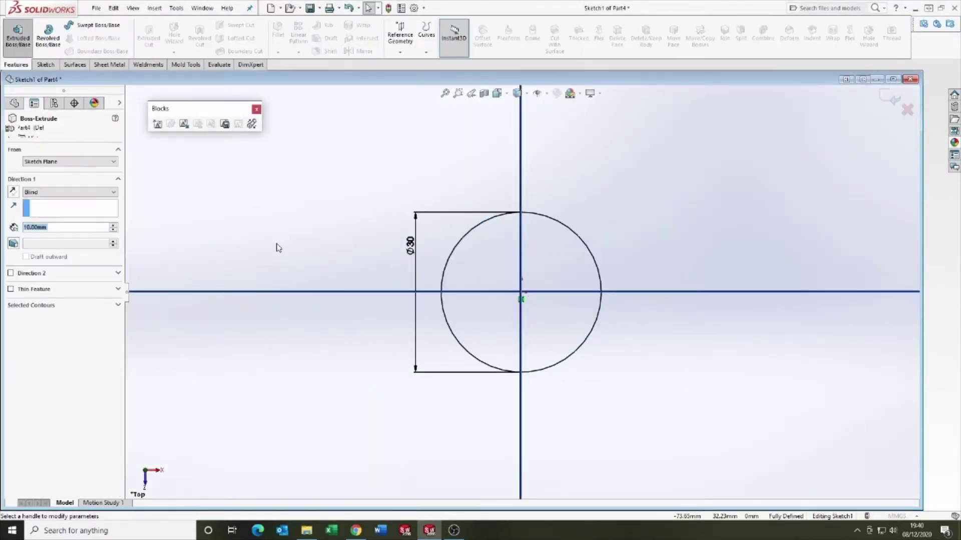
{"action": "scroll", "coordinate": [181, 212], "scroll_direction": "up", "scroll_amount": 2}
{"action": "key", "text": "Return"}
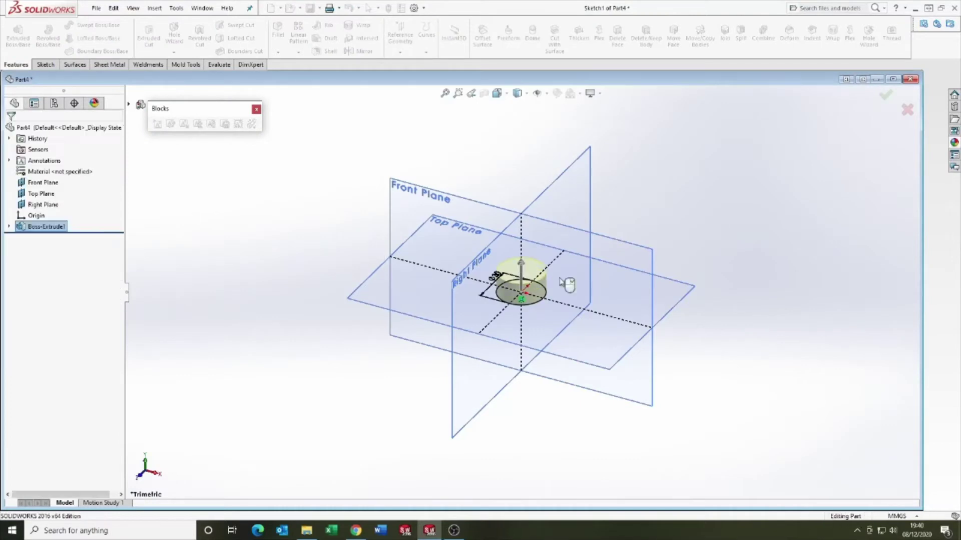
Step: Start a sketch on the cylinder's top face and draw an eight-sided polygon centred on the origin
{"action": "key", "text": "f"}
{"action": "left_click", "coordinate": [500, 263]}
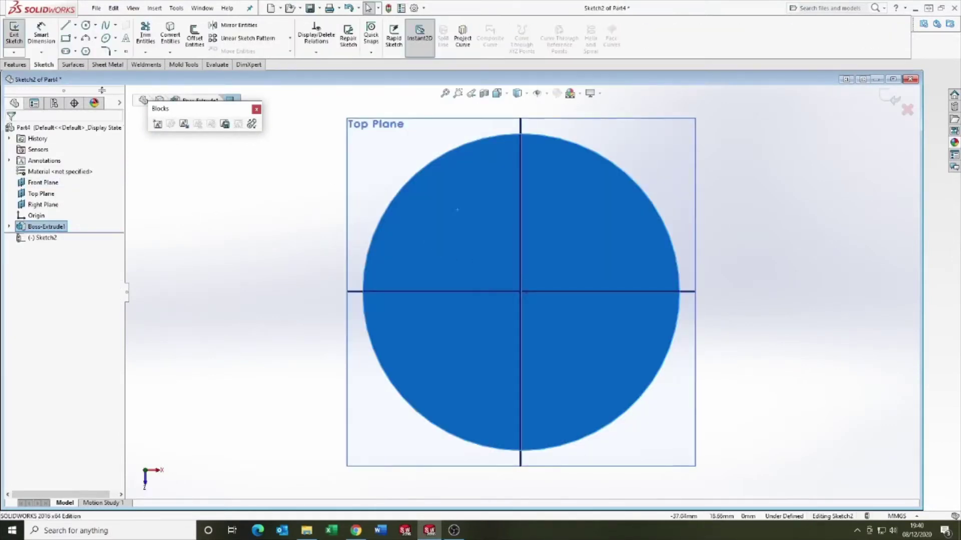
{"action": "left_click", "coordinate": [85, 51]}
{"action": "scroll", "coordinate": [522, 290], "scroll_direction": "up", "scroll_amount": 2}
{"action": "left_click_drag", "start_coordinate": [522, 290], "coordinate": [403, 175]}
{"action": "left_click", "coordinate": [354, 206]}
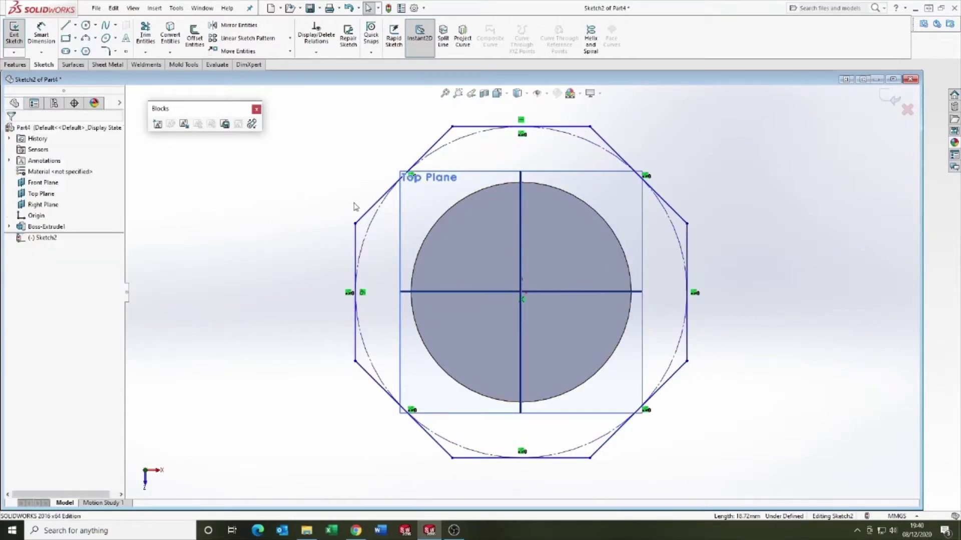
Step: Make a corner of the octagon coincident with the cylinder's circular top edge and finish the sketch
{"action": "left_click", "coordinate": [355, 223]}
{"action": "left_click", "coordinate": [422, 241], "text": "ctrl"}
{"action": "left_click", "coordinate": [15, 306]}
{"action": "left_click", "coordinate": [285, 265]}
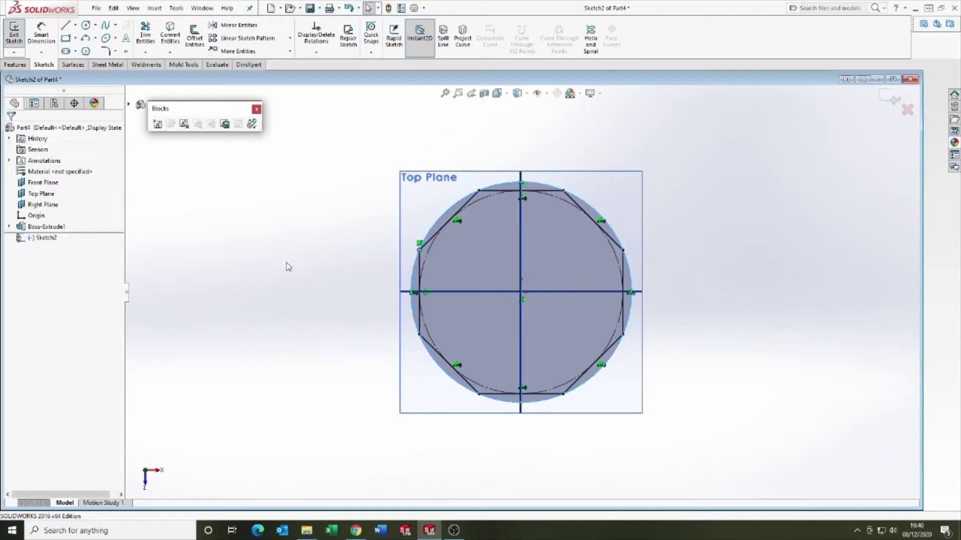
{"action": "scroll", "coordinate": [552, 283], "scroll_direction": "up", "scroll_amount": 2}
{"action": "left_click", "coordinate": [895, 99]}
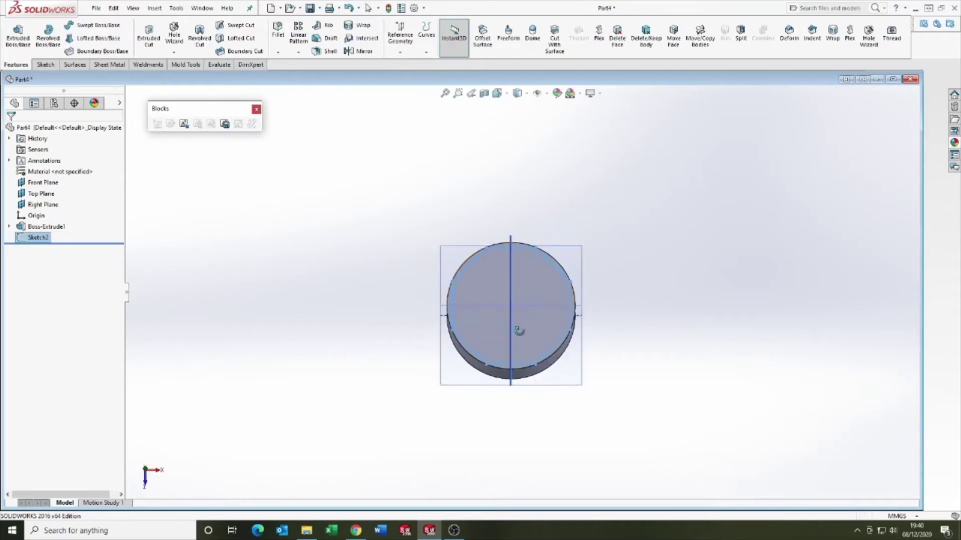
Step: On the Front Plane, sketch a vertical line up from the cylinder's upper corner and a short line sloping outward from its end
{"action": "middle_click_drag", "start_coordinate": [517, 328], "coordinate": [604, 296]}
{"action": "left_click", "coordinate": [580, 280]}
{"action": "left_click", "coordinate": [619, 277]}
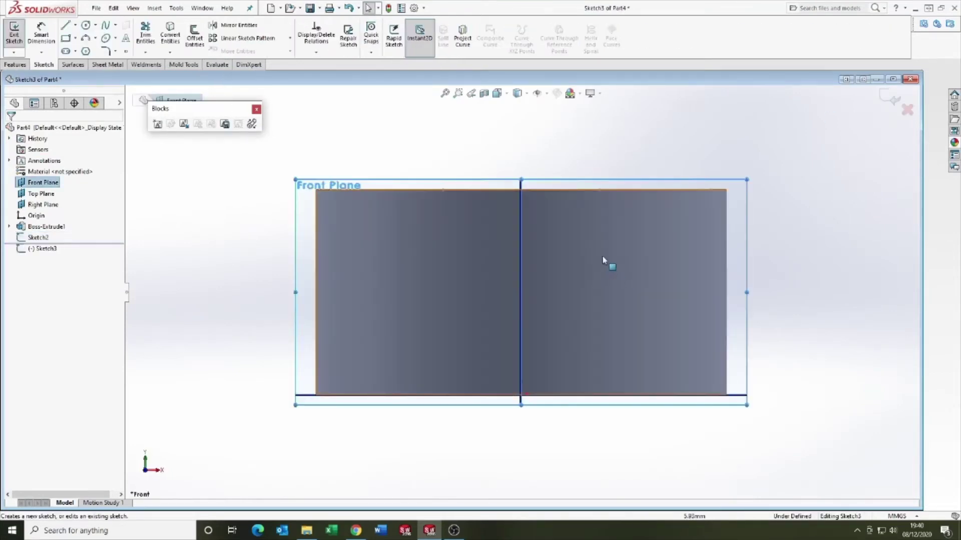
{"action": "key", "text": "l"}
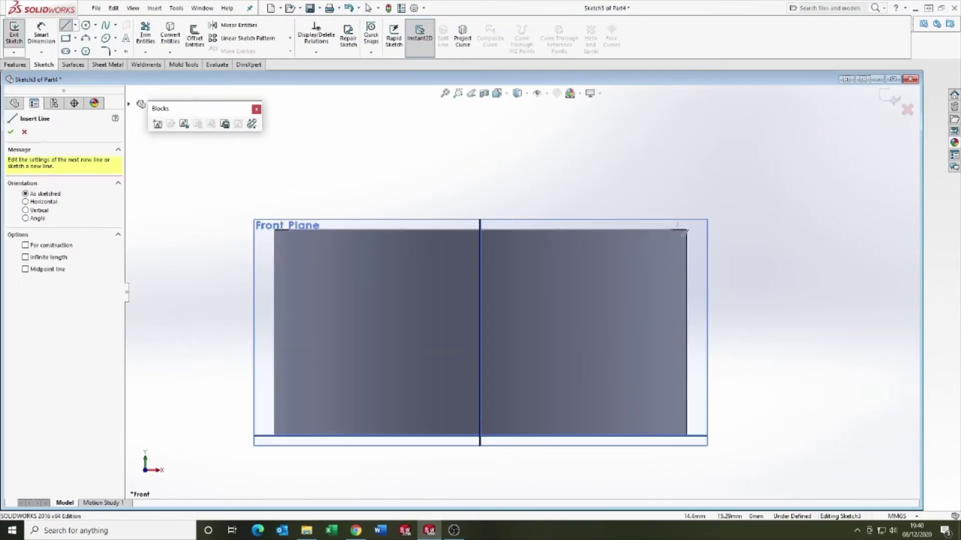
{"action": "left_click", "coordinate": [686, 227]}
{"action": "scroll", "coordinate": [686, 200], "scroll_direction": "up", "scroll_amount": 2}
{"action": "left_click", "coordinate": [600, 134]}
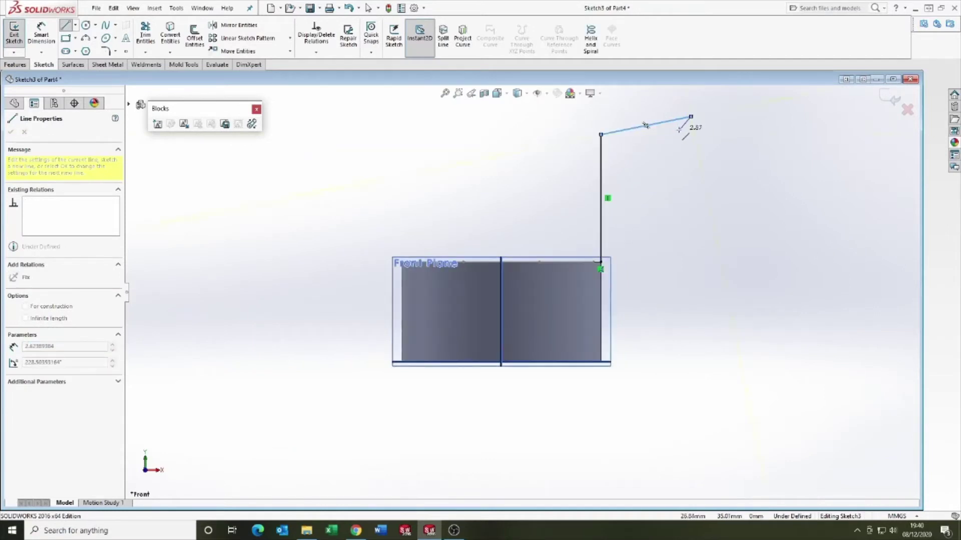
{"action": "left_click", "coordinate": [691, 116]}
{"action": "key", "text": "Escape"}
Step: Sketch a horizontal line about 51 mm long from the sloping line's outer end back across the cylinder
{"action": "key", "text": "l"}
{"action": "left_click", "coordinate": [691, 117]}
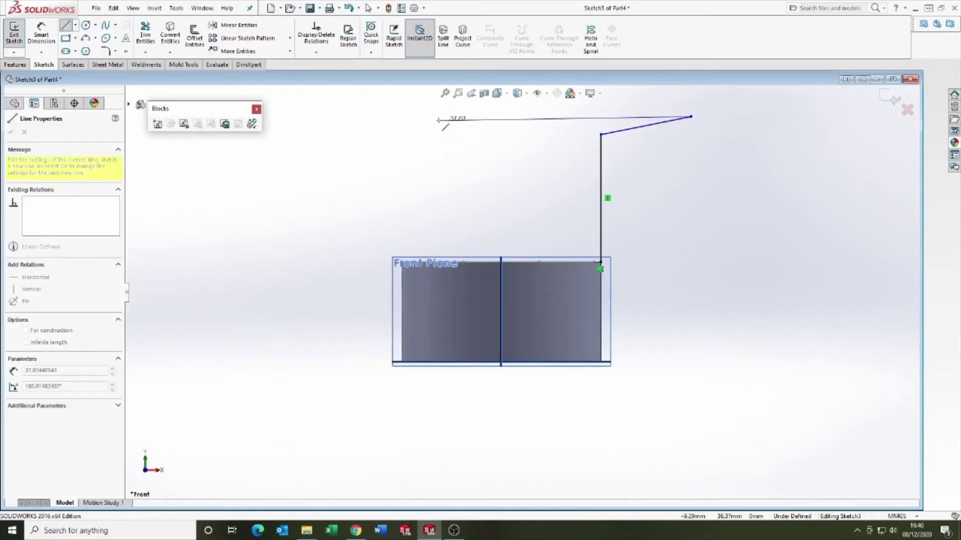
{"action": "left_click", "coordinate": [350, 117]}
{"action": "key", "text": "Escape"}
Step: Dimension the angle between the sloping line and the horizontal line as 10°
{"action": "scroll", "coordinate": [651, 131], "scroll_direction": "up", "scroll_amount": 3}
{"action": "key", "text": "d"}
{"action": "left_click", "coordinate": [645, 150]}
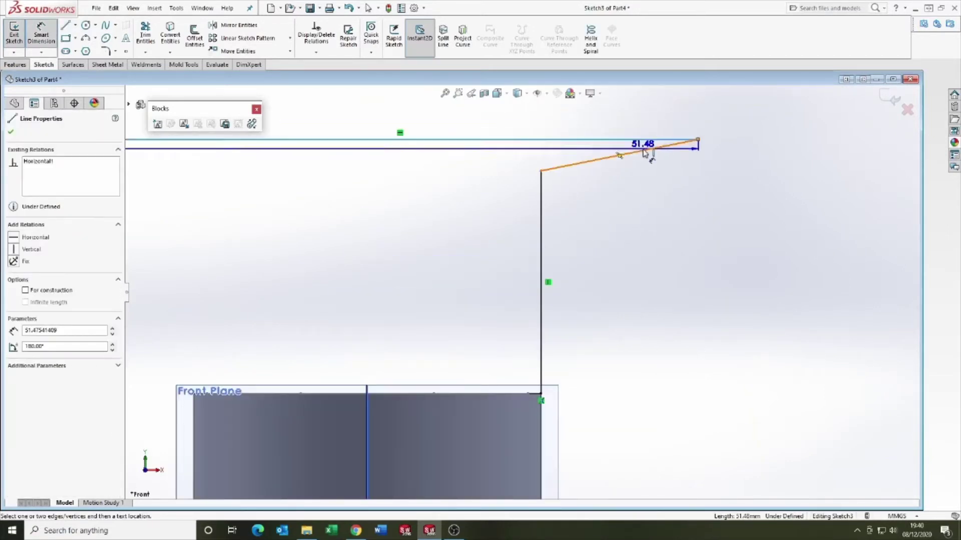
{"action": "left_click", "coordinate": [553, 140]}
{"action": "left_click", "coordinate": [554, 155]}
{"action": "type", "text": "10"}
{"action": "key", "text": "Return"}
{"action": "scroll", "coordinate": [607, 270], "scroll_direction": "down", "scroll_amount": 2}
{"action": "key", "text": "Escape"}
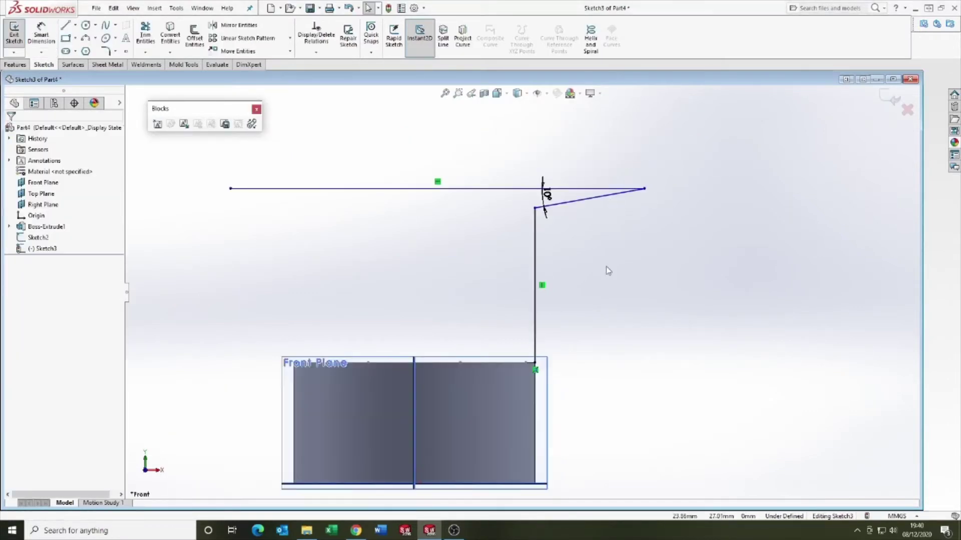
Step: Dimension the height from the cylinder's top corner to the sloping line's outer end as 25 mm
{"action": "left_click", "coordinate": [646, 189]}
{"action": "left_click", "coordinate": [535, 363]}
{"action": "left_click", "coordinate": [700, 235]}
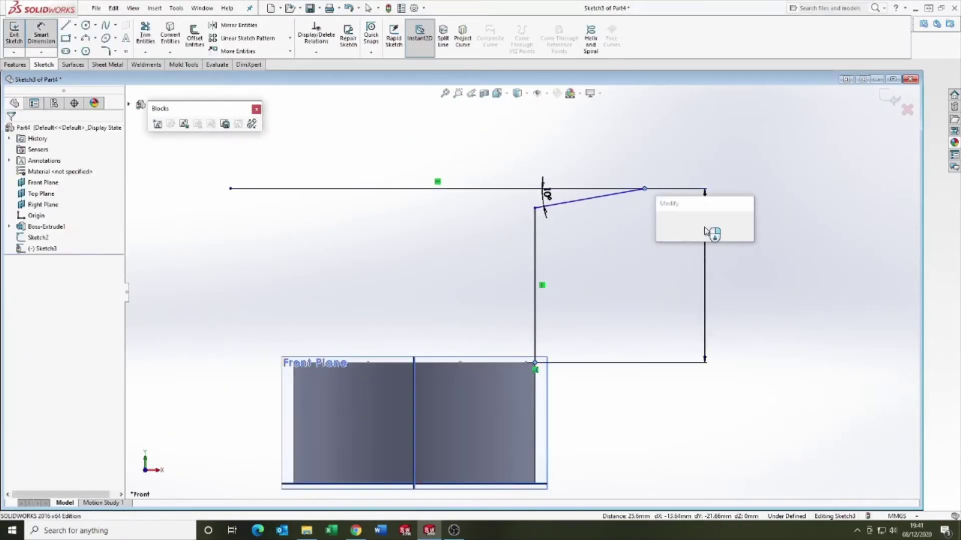
{"action": "key", "text": "Return"}
{"action": "scroll", "coordinate": [535, 273], "scroll_direction": "down", "scroll_amount": 3}
{"action": "key", "text": "Escape"}
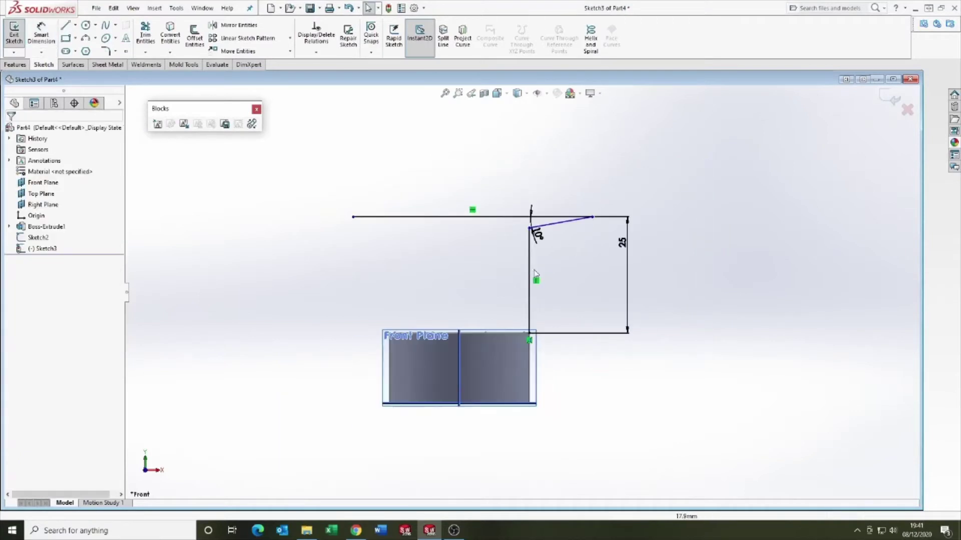
Step: Set the horizontal distance between the two ends of the sloping line to 10 mm
{"action": "scroll", "coordinate": [592, 222], "scroll_direction": "up", "scroll_amount": 2}
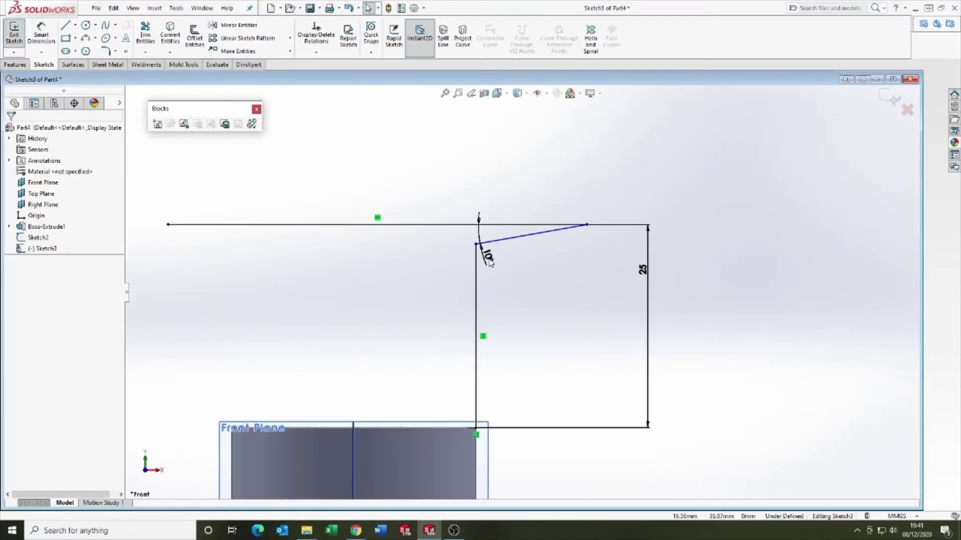
{"action": "key", "text": "d"}
{"action": "left_click", "coordinate": [478, 250]}
{"action": "left_click", "coordinate": [587, 225]}
{"action": "left_click", "coordinate": [543, 186]}
{"action": "type", "text": "10"}
{"action": "key", "text": "Return"}
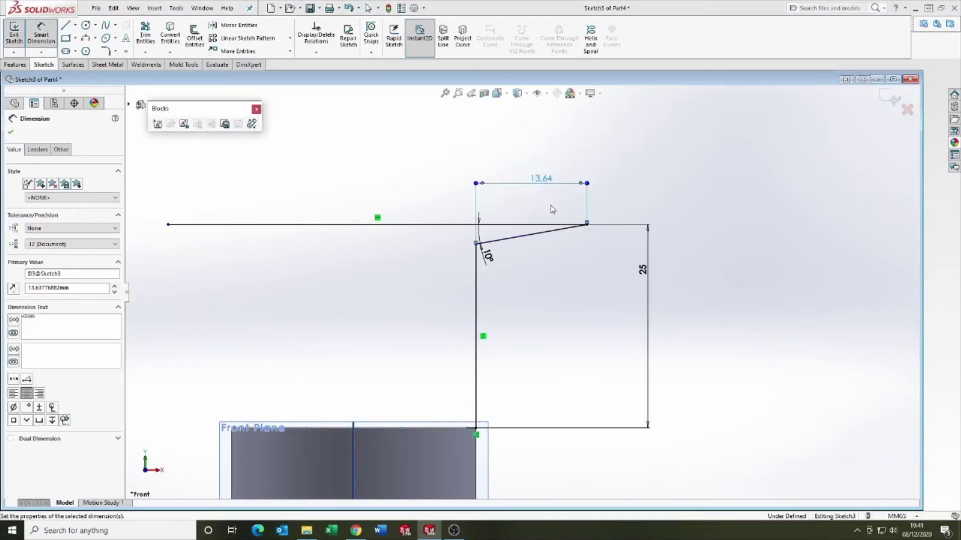
Step: Convert the horizontal and vertical lines to construction geometry, keeping the sloping line as the profile
{"action": "left_click", "coordinate": [423, 224]}
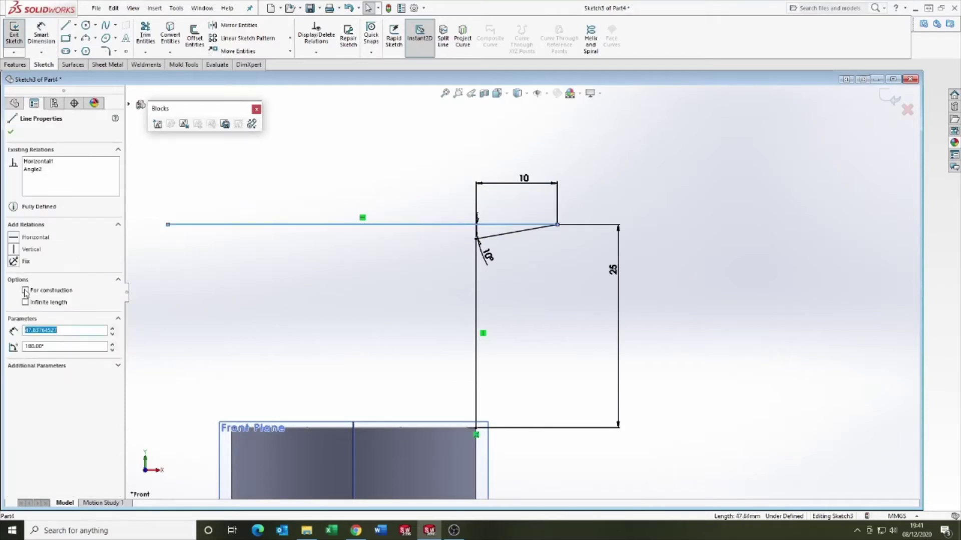
{"action": "left_click", "coordinate": [25, 291]}
{"action": "middle_click_drag", "start_coordinate": [375, 315], "coordinate": [480, 291]}
{"action": "left_click", "coordinate": [489, 300]}
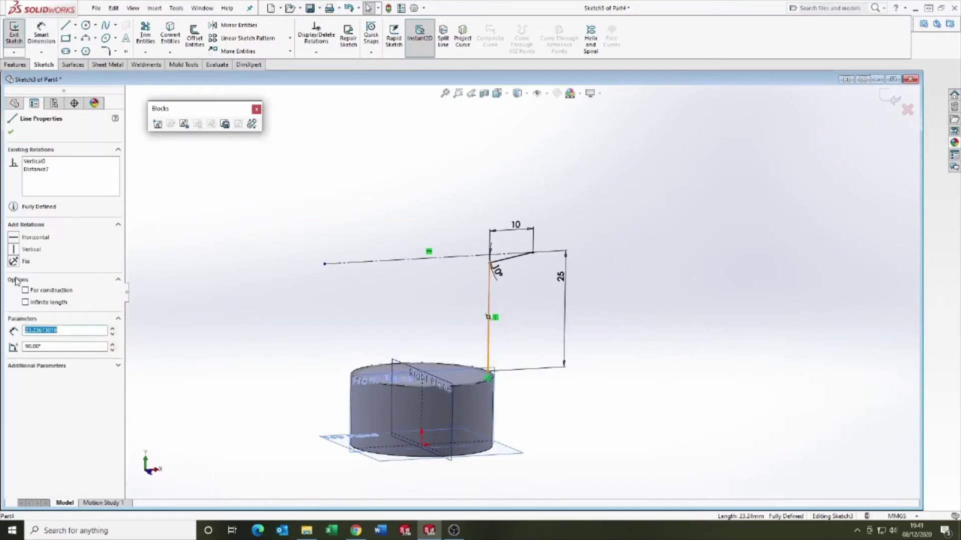
{"action": "left_click", "coordinate": [144, 228]}
Step: Extrude the sloping line 20 mm as a surface
{"action": "left_click", "coordinate": [72, 65]}
{"action": "left_click", "coordinate": [17, 35]}
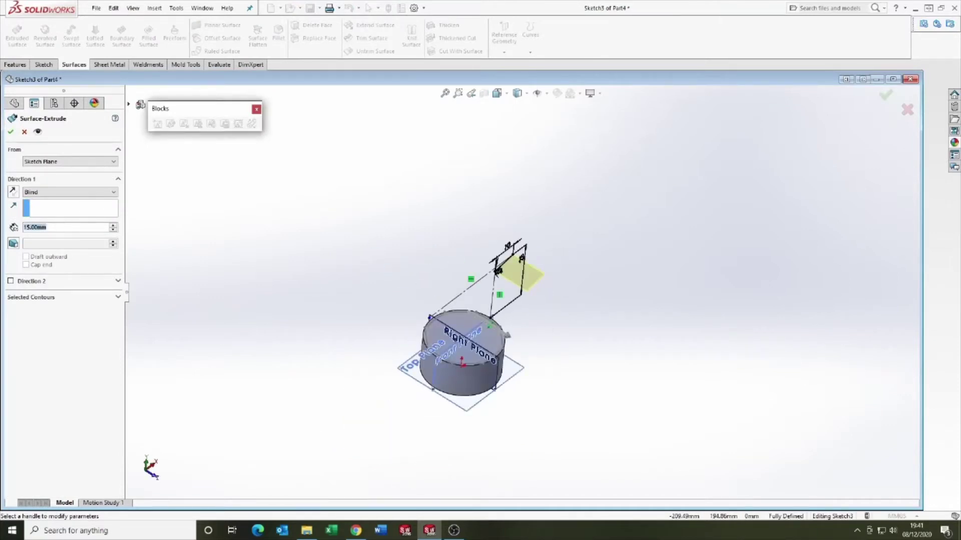
{"action": "type", "text": "20"}
{"action": "key", "text": "Return"}
{"action": "scroll", "coordinate": [458, 251], "scroll_direction": "down", "scroll_amount": 3}
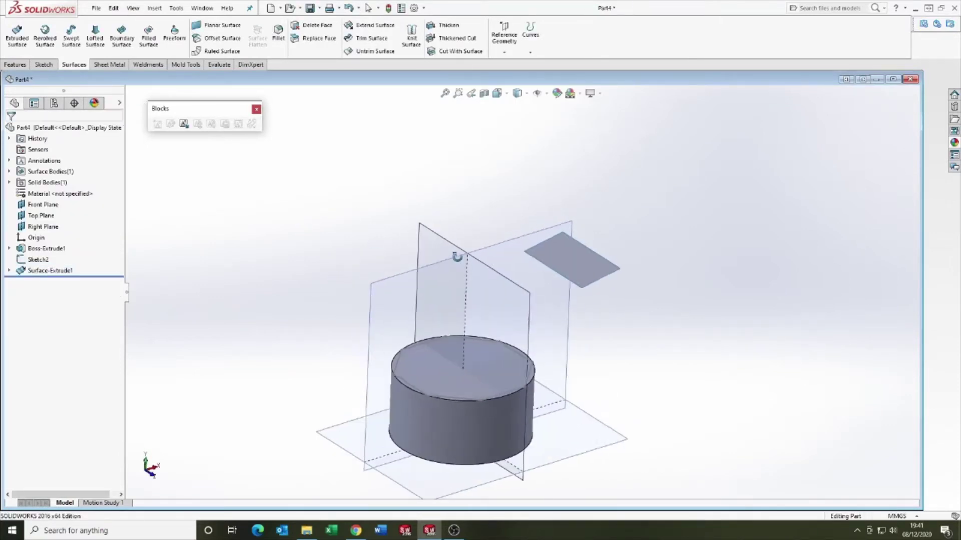
Step: Show the sketch that the extruded surface is based on
{"action": "scroll", "coordinate": [475, 281], "scroll_direction": "up", "scroll_amount": 4}
{"action": "scroll", "coordinate": [519, 349], "scroll_direction": "down", "scroll_amount": 2}
{"action": "left_click", "coordinate": [9, 270]}
{"action": "right_click", "coordinate": [50, 278]}
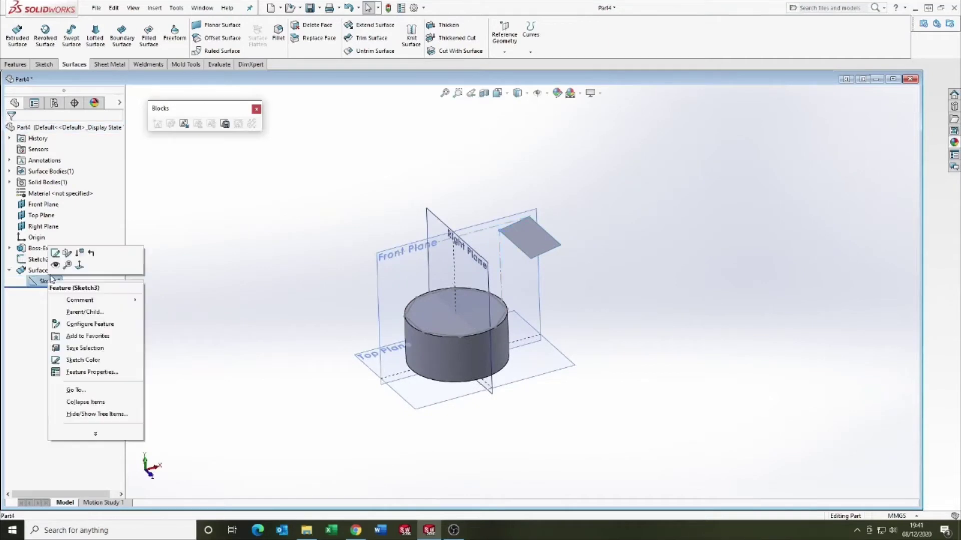
{"action": "left_click", "coordinate": [55, 266]}
{"action": "scroll", "coordinate": [457, 170], "scroll_direction": "down", "scroll_amount": 2}
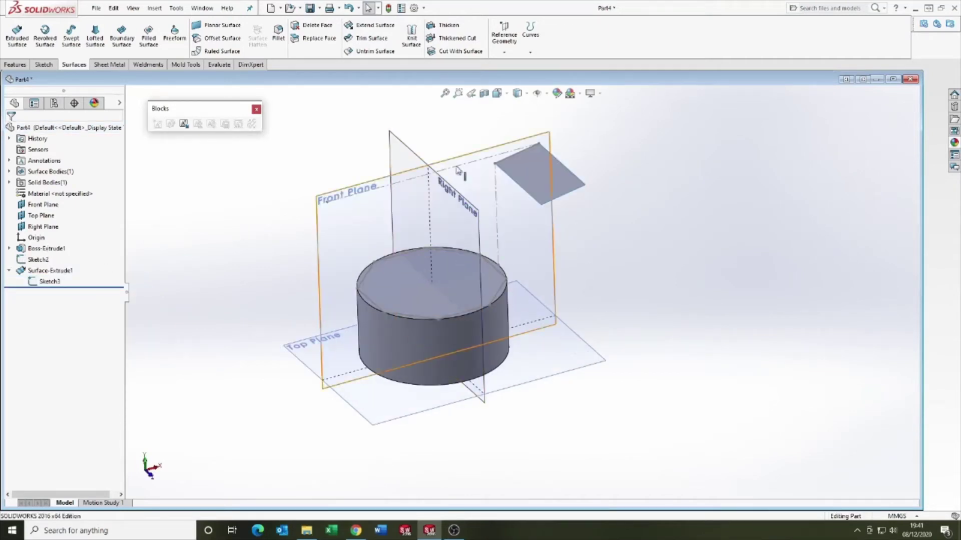
Step: Start a sketch on the Front Plane and draw a zigzag of two connected lines ending near the cylinder
{"action": "left_click", "coordinate": [342, 194]}
{"action": "left_click", "coordinate": [354, 147]}
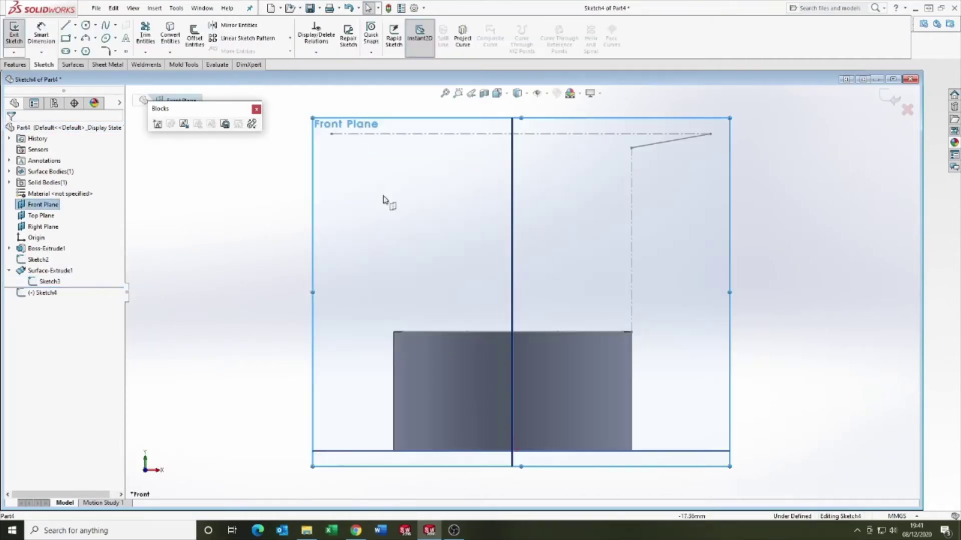
{"action": "left_click", "coordinate": [65, 25]}
{"action": "left_click", "coordinate": [394, 188]}
{"action": "left_click", "coordinate": [508, 269]}
{"action": "double_click", "coordinate": [459, 369]}
{"action": "key", "text": "Escape"}
{"action": "middle_click_drag", "start_coordinate": [459, 368], "coordinate": [497, 319]}
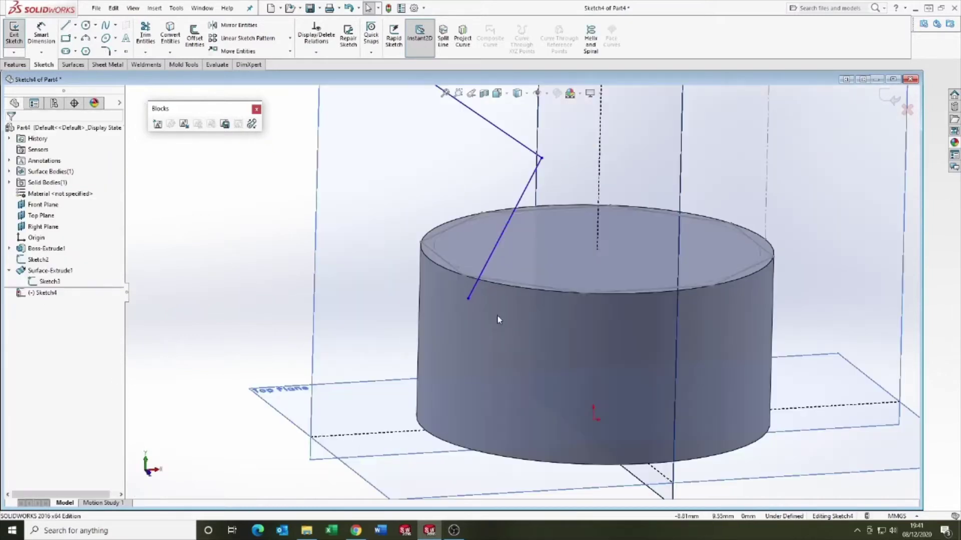
Step: Add a Pierce relation between the zigzag's lower endpoint and the octagon's side line
{"action": "left_click", "coordinate": [468, 298]}
{"action": "left_click", "coordinate": [441, 258], "text": "ctrl"}
{"action": "left_click", "coordinate": [13, 294]}
{"action": "key", "text": "ctrl+5"}
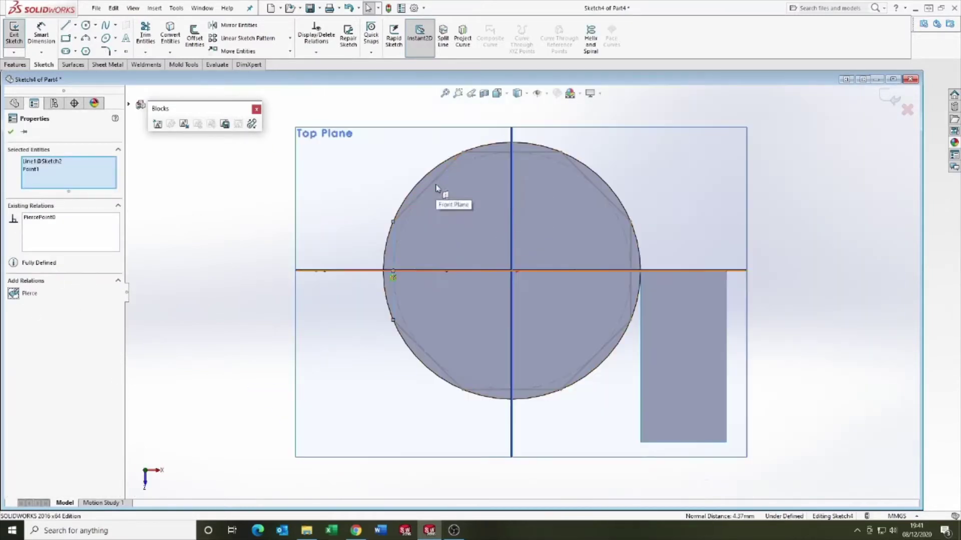
{"action": "key", "text": "Escape"}
Step: Dimension the angle between the lower zigzag line and the octagon on the cylinder's top as 60°
{"action": "key", "text": "ctrl+7"}
{"action": "key", "text": "ctrl+1"}
{"action": "scroll", "coordinate": [443, 286], "scroll_direction": "down", "scroll_amount": 3}
{"action": "key", "text": "d"}
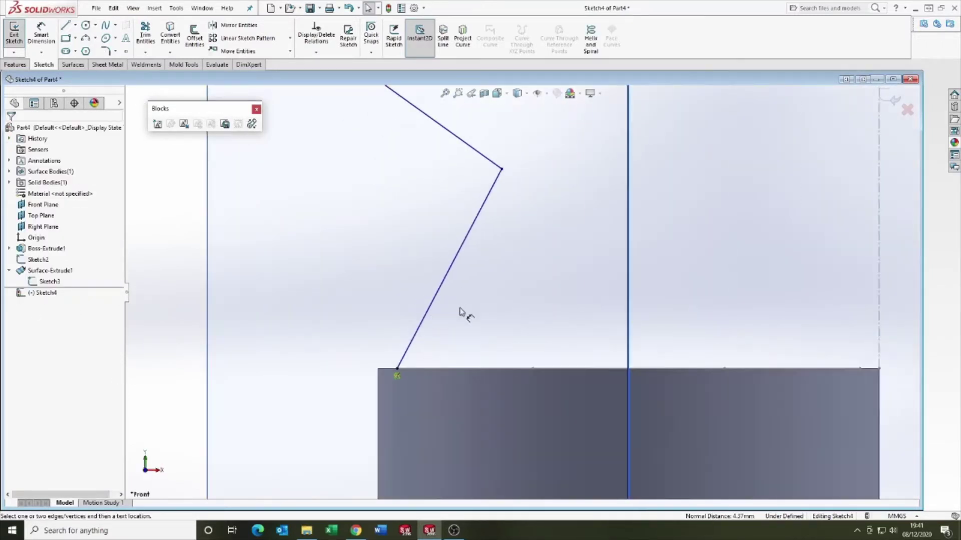
{"action": "left_click", "coordinate": [448, 270]}
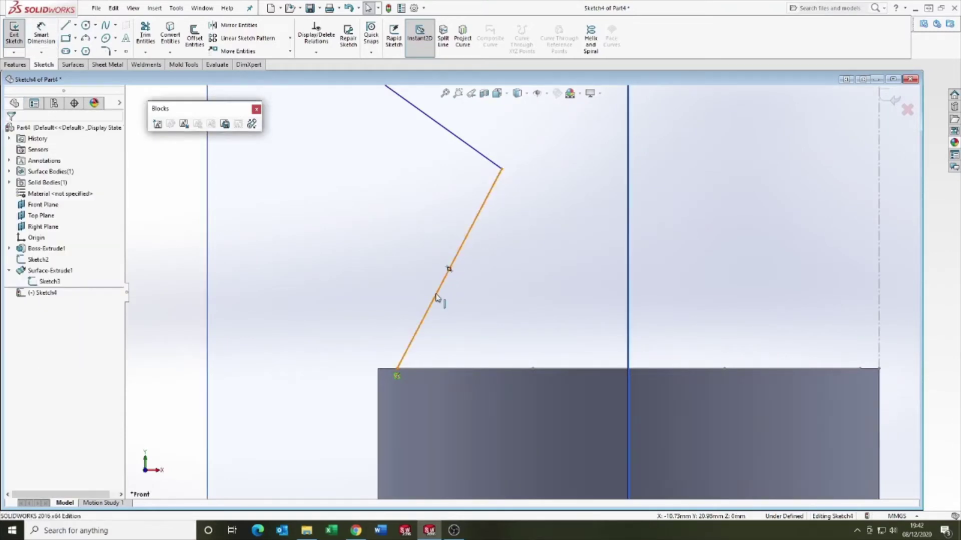
{"action": "left_click", "coordinate": [439, 300]}
{"action": "left_click", "coordinate": [560, 370]}
{"action": "left_click", "coordinate": [531, 305]}
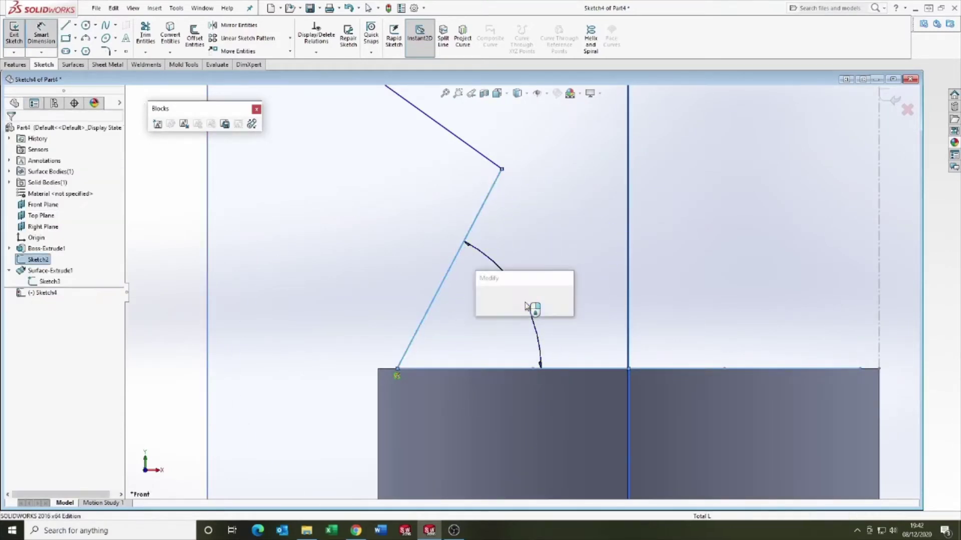
{"action": "type", "text": "60"}
{"action": "key", "text": "Return"}
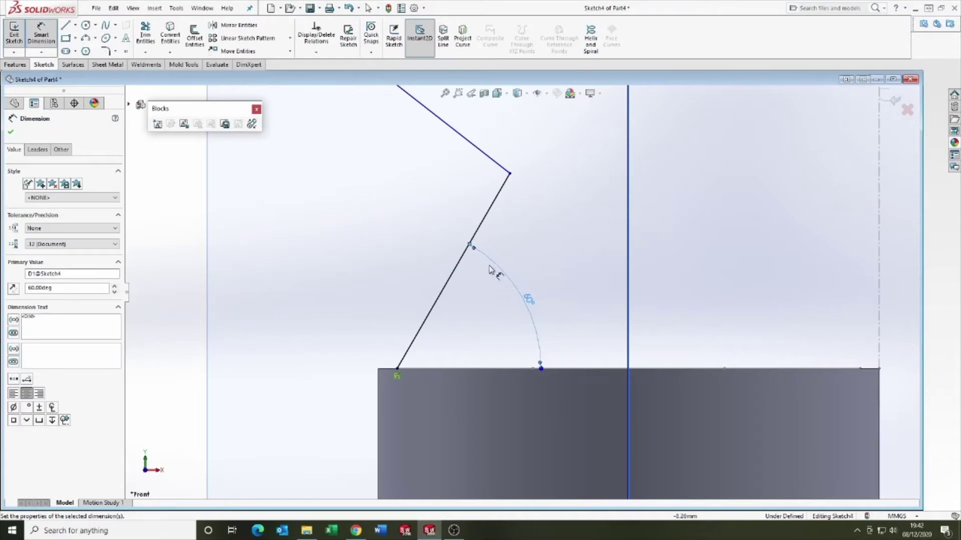
{"action": "key", "text": "Escape"}
Step: Attach the upper zigzag line's free end to the horizontal construction line and set it 14 mm from the cylinder's central plane
{"action": "scroll", "coordinate": [521, 210], "scroll_direction": "up", "scroll_amount": 4}
{"action": "left_click", "coordinate": [481, 201]}
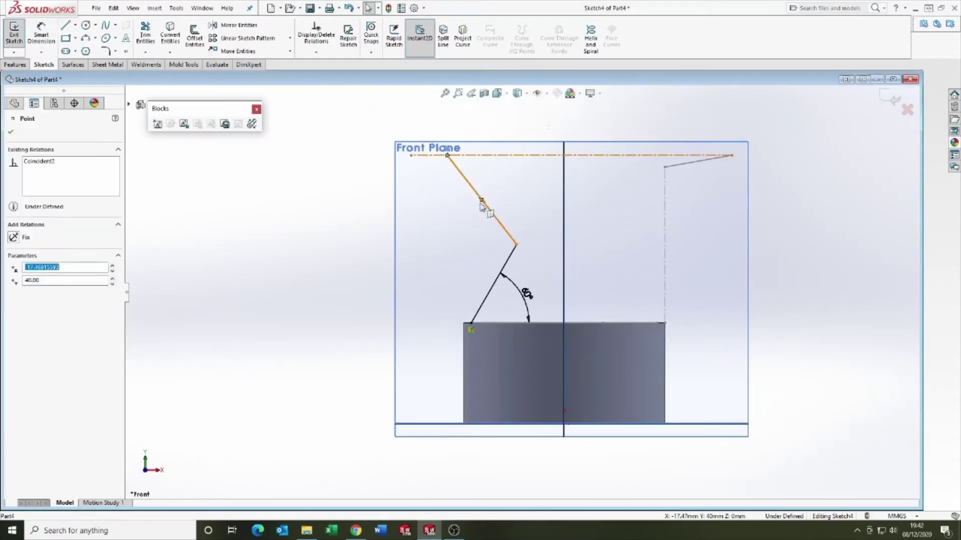
{"action": "scroll", "coordinate": [500, 242], "scroll_direction": "down", "scroll_amount": 3}
{"action": "key", "text": "d"}
{"action": "left_click", "coordinate": [423, 116]}
{"action": "left_click", "coordinate": [593, 172]}
{"action": "left_click", "coordinate": [551, 164]}
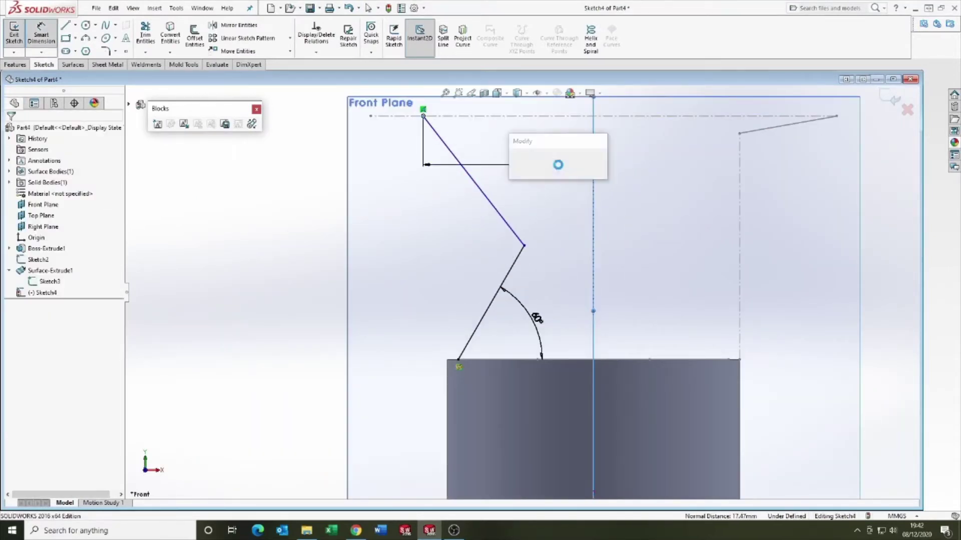
{"action": "type", "text": "14"}
{"action": "key", "text": "Return"}
{"action": "key", "text": "Escape"}
Step: Dimension the lower zigzag line's length as 12 mm
{"action": "left_click", "coordinate": [523, 246]}
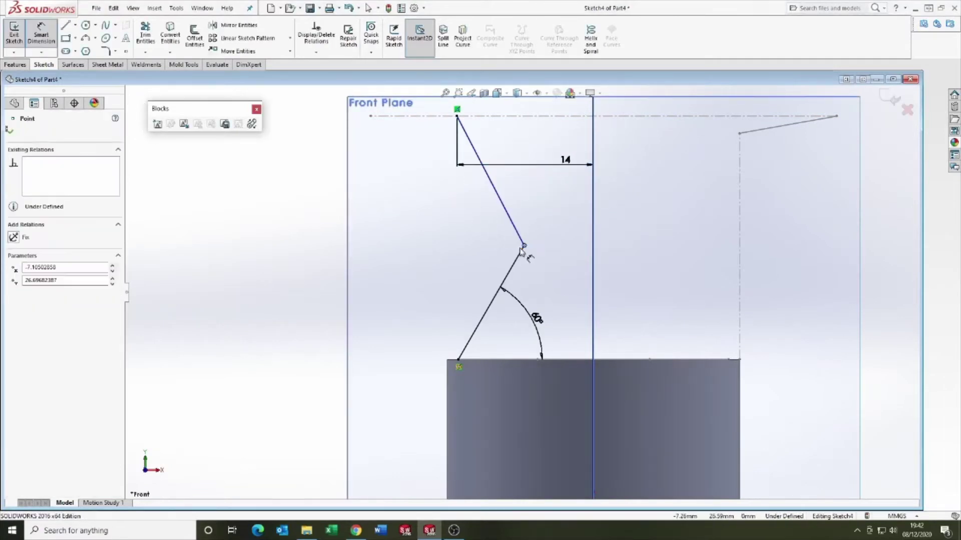
{"action": "left_click", "coordinate": [459, 360]}
{"action": "left_click", "coordinate": [540, 400]}
{"action": "type", "text": "12"}
{"action": "key", "text": "Return"}
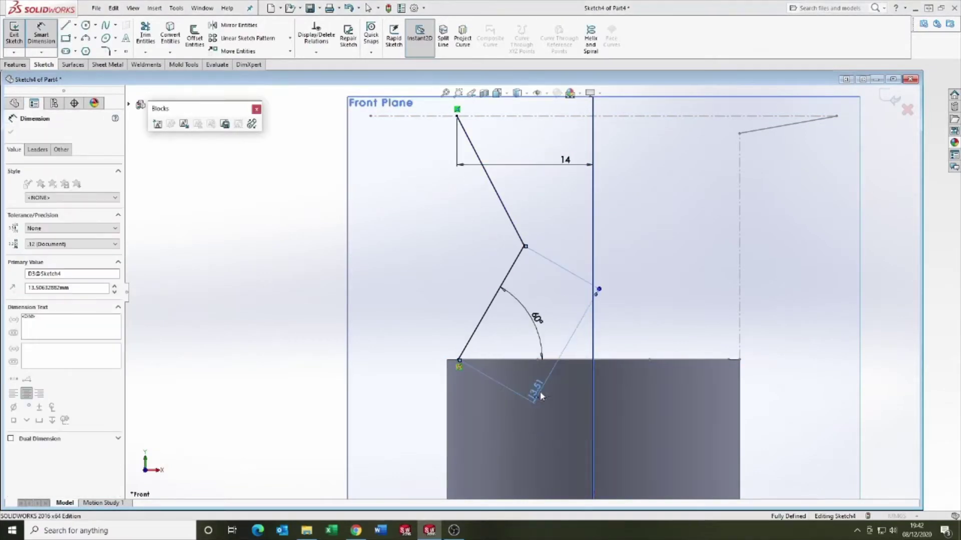
{"action": "key", "text": "Escape"}
Step: Fillet the corner between the two zigzag lines with a 5 mm radius and close the sketch
{"action": "left_click", "coordinate": [106, 51]}
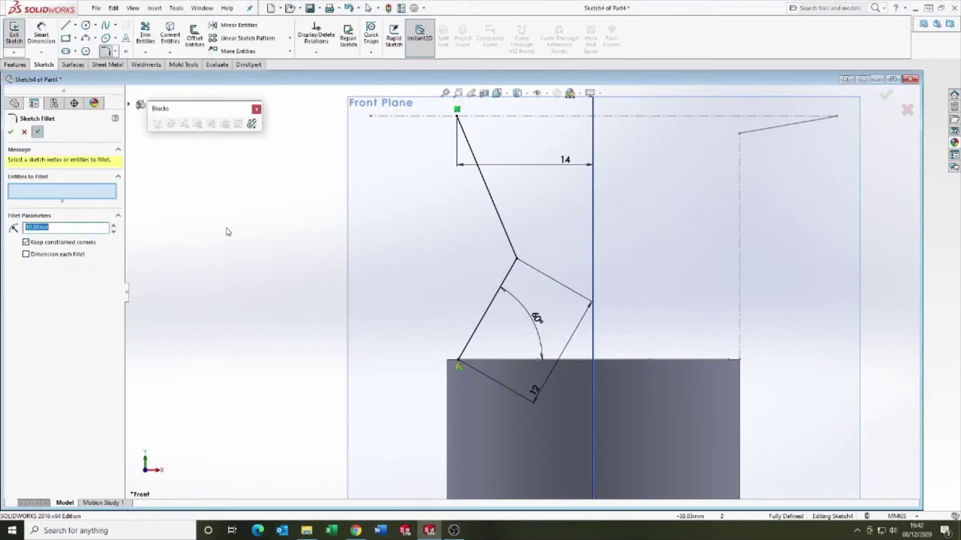
{"action": "left_click", "coordinate": [508, 243]}
{"action": "key", "text": "z"}
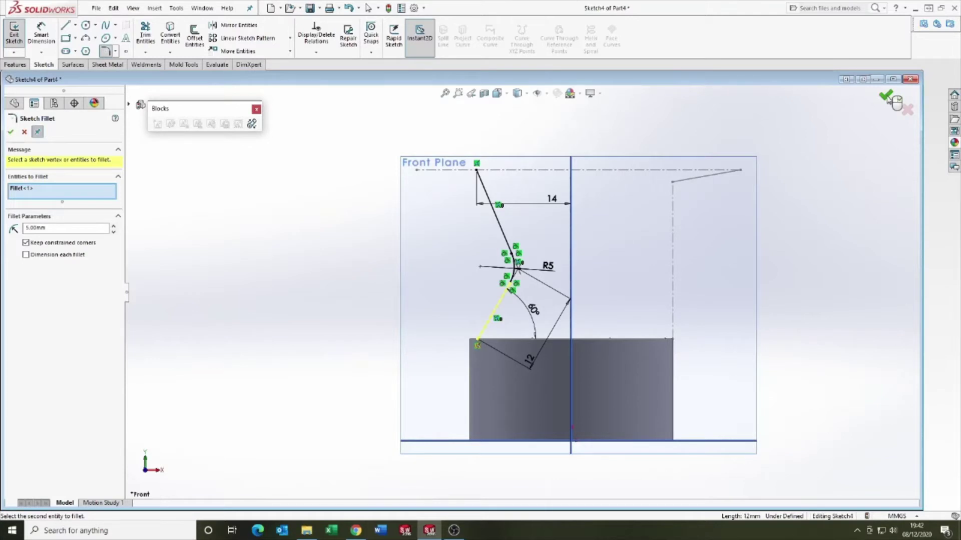
{"action": "left_click", "coordinate": [885, 95]}
{"action": "left_click", "coordinate": [885, 95]}
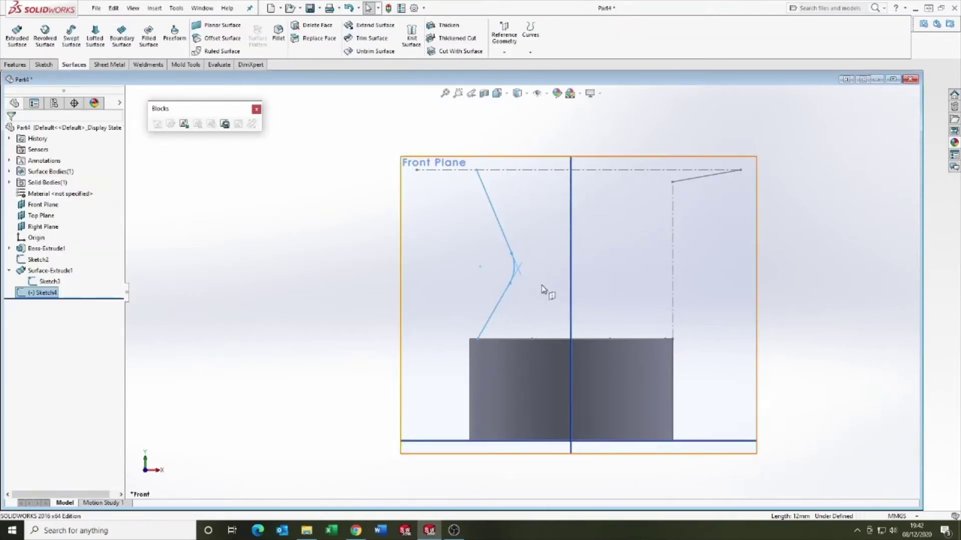
Step: Start a new sketch on the Front Plane and draw an inclined line about 18 mm long ending near the cylinder's right top edge
{"action": "scroll", "coordinate": [629, 306], "scroll_direction": "up", "scroll_amount": 2}
{"action": "scroll", "coordinate": [554, 313], "scroll_direction": "down", "scroll_amount": 1}
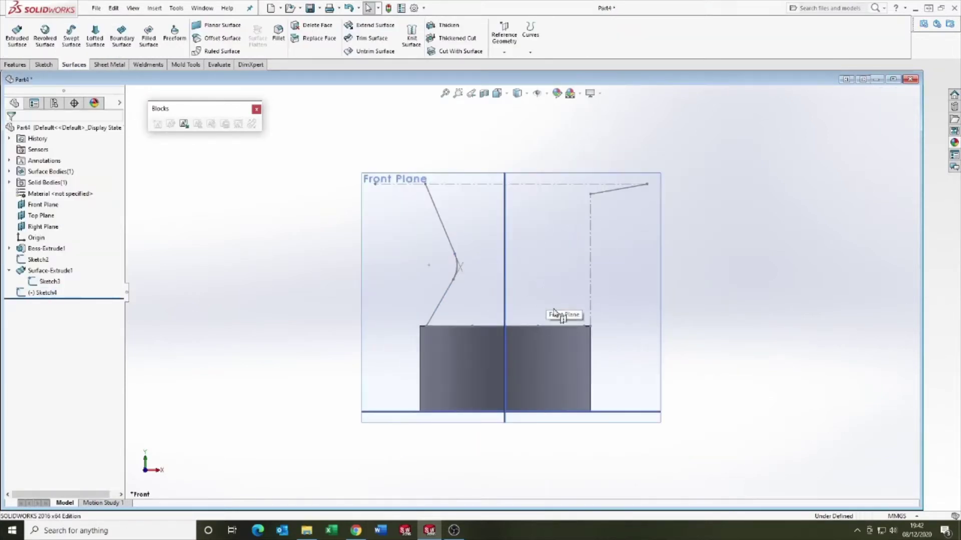
{"action": "left_click", "coordinate": [660, 247]}
{"action": "left_click", "coordinate": [43, 65]}
{"action": "left_click", "coordinate": [14, 35]}
{"action": "left_click", "coordinate": [65, 25]}
{"action": "scroll", "coordinate": [582, 320], "scroll_direction": "down", "scroll_amount": 2}
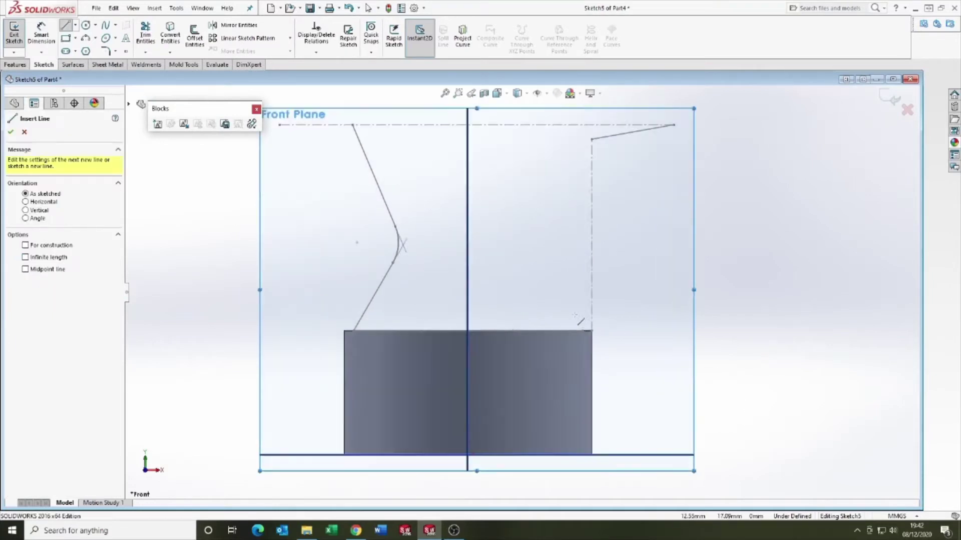
{"action": "mouse_move", "coordinate": [580, 328]}
{"action": "middle_mouse_down"}
{"action": "mouse_move", "coordinate": [555, 360]}
{"action": "mouse_move", "coordinate": [621, 332]}
{"action": "middle_mouse_up"}
{"action": "left_click", "coordinate": [516, 221]}
{"action": "left_click", "coordinate": [615, 328]}
{"action": "key", "text": "Escape"}
Step: Add a Pierce relation between the inclined line's lower endpoint and the octagon's side on the cylinder's top face
{"action": "left_click", "coordinate": [622, 332]}
{"action": "scroll", "coordinate": [575, 313], "scroll_direction": "down", "scroll_amount": 3}
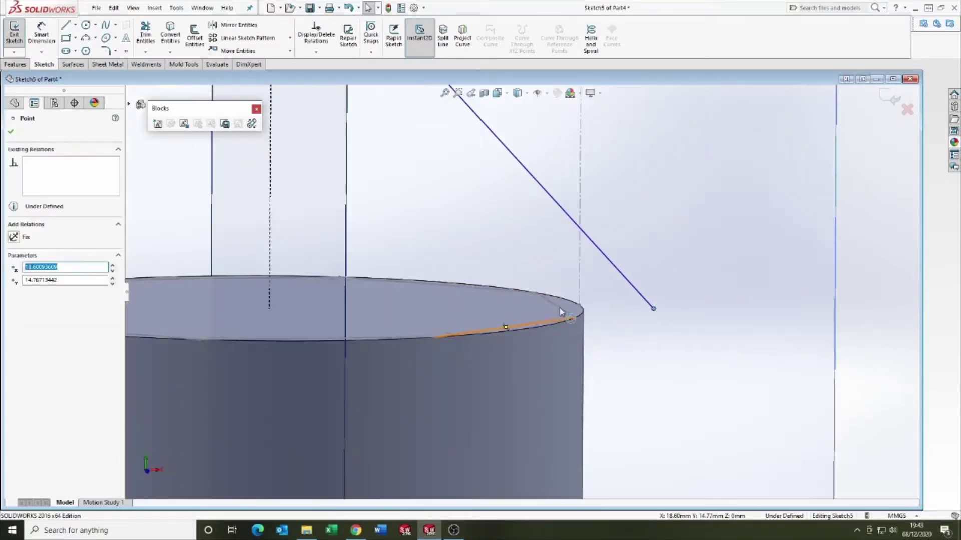
{"action": "left_click", "coordinate": [560, 308], "text": "ctrl"}
{"action": "left_click", "coordinate": [13, 294]}
{"action": "key", "text": "ctrl+1"}
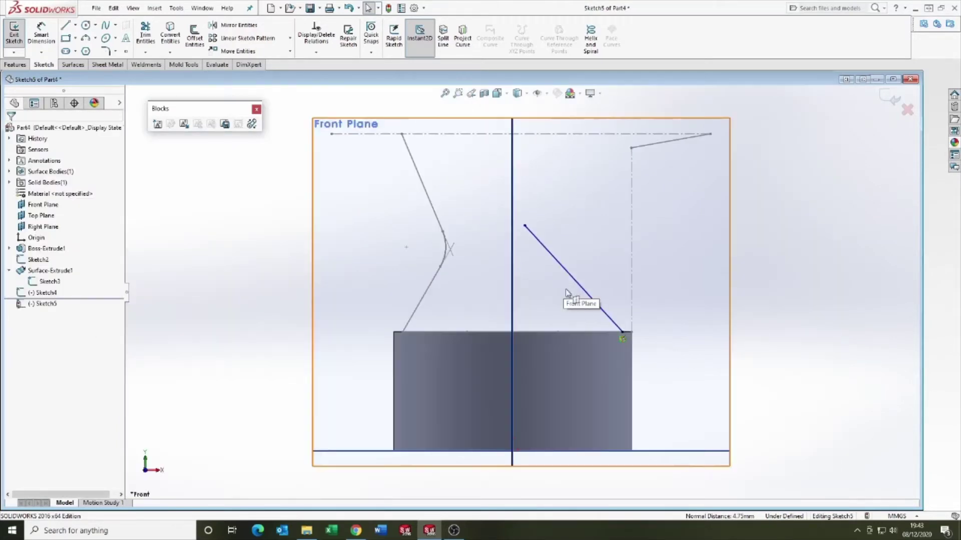
Step: Dimension the angle between the inclined line and the cylinder's top as 60°
{"action": "right_click_drag", "start_coordinate": [568, 300], "coordinate": [562, 269]}
{"action": "left_click", "coordinate": [562, 269]}
{"action": "left_click", "coordinate": [552, 334]}
{"action": "left_click", "coordinate": [548, 311]}
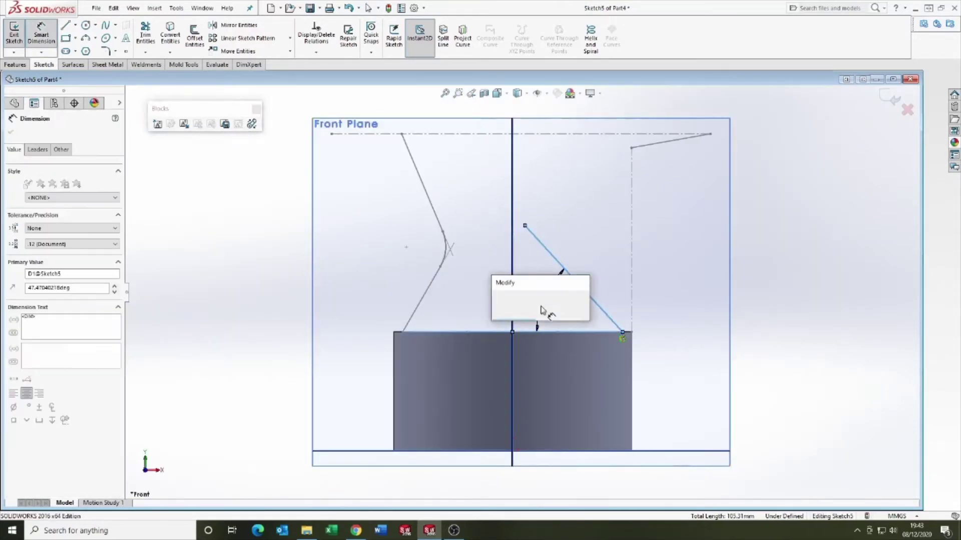
{"action": "type", "text": "60"}
{"action": "key", "text": "Return"}
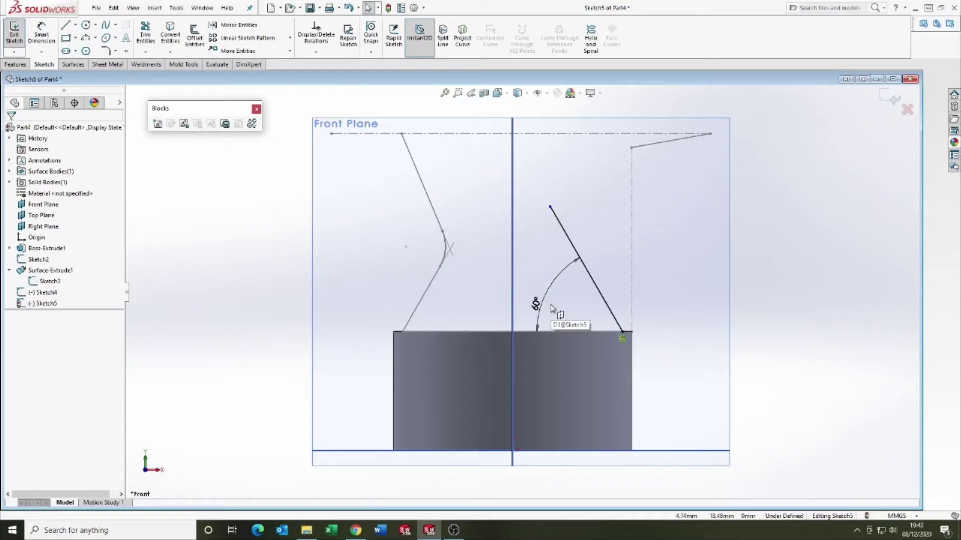
Step: Dimension the inclined line's length as 8 mm
{"action": "middle_click_drag", "start_coordinate": [551, 309], "coordinate": [521, 300], "text": "ctrl"}
{"action": "left_click", "coordinate": [553, 256]}
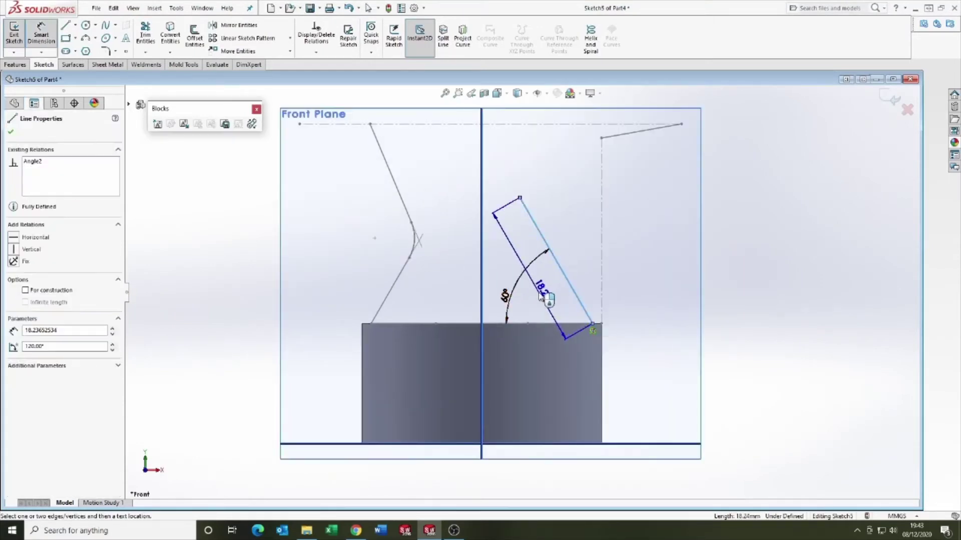
{"action": "left_click", "coordinate": [538, 296]}
{"action": "type", "text": "8"}
{"action": "key", "text": "Return"}
{"action": "key", "text": "Escape"}
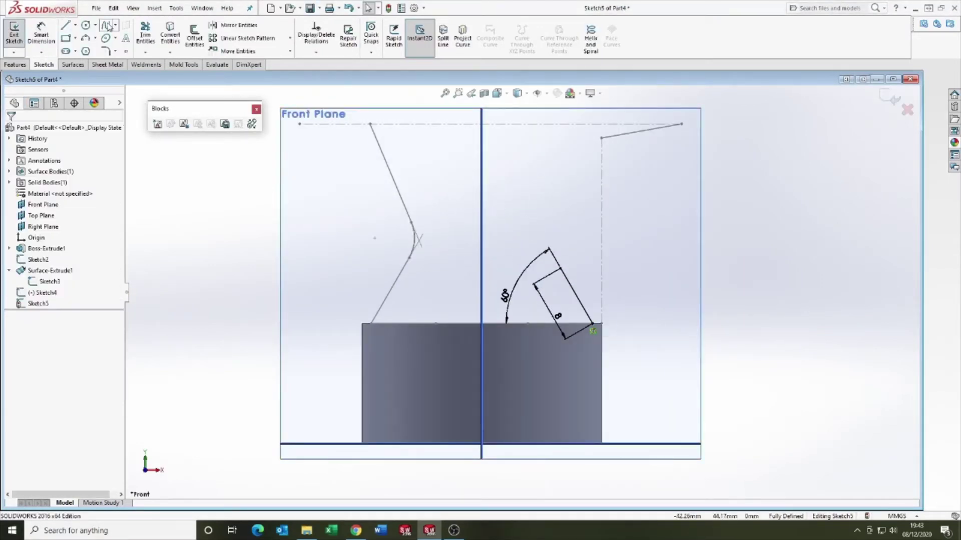
Step: Draw a two-point spline from the 8 mm line's free end to the inclined surface's inner end and align its upper handle with that surface
{"action": "left_click", "coordinate": [560, 269]}
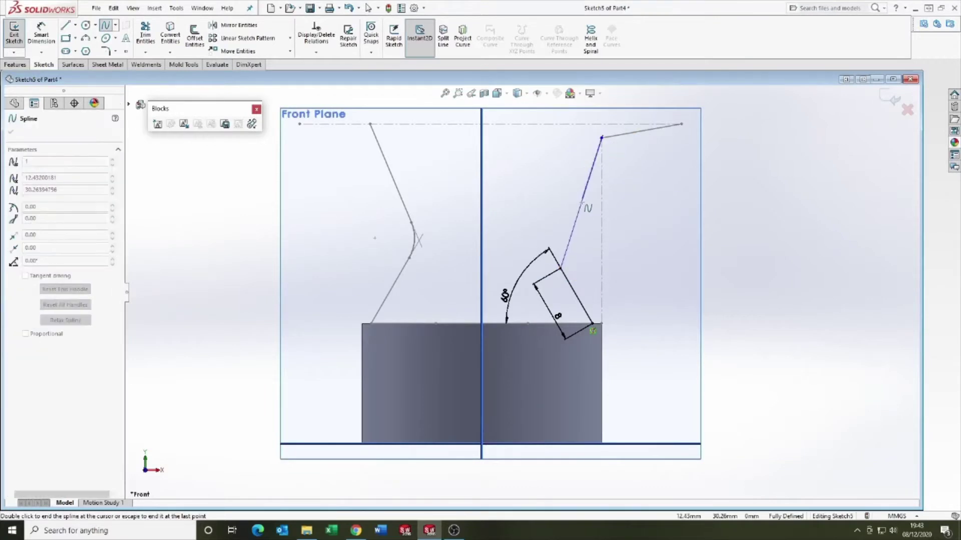
{"action": "double_click", "coordinate": [601, 138]}
{"action": "mouse_move", "coordinate": [586, 180]}
{"action": "left_mouse_down"}
{"action": "mouse_move", "coordinate": [579, 161]}
{"action": "mouse_move", "coordinate": [544, 151]}
{"action": "left_mouse_up"}
{"action": "left_click", "coordinate": [645, 131], "text": "ctrl"}
{"action": "left_click", "coordinate": [13, 295]}
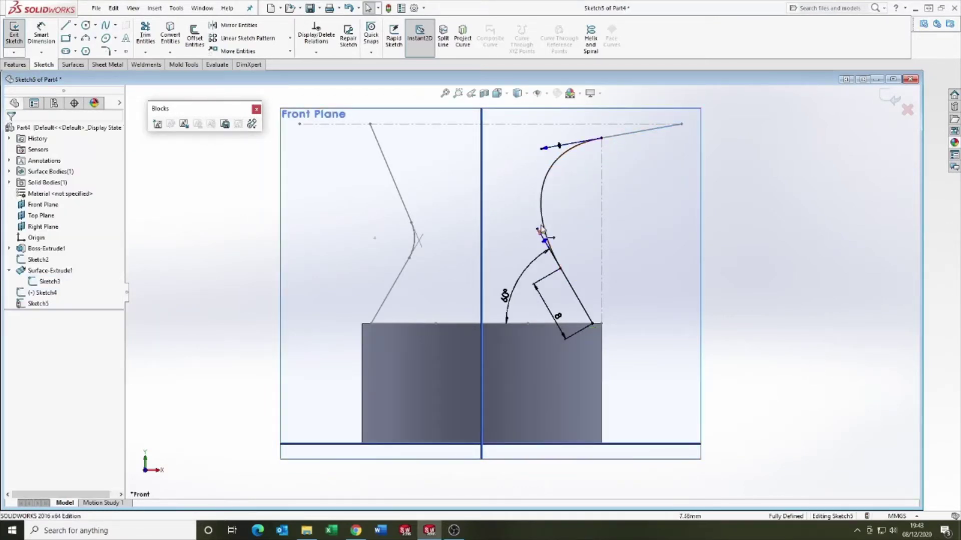
Step: Align the spline's lower tangent handle with the 8 mm line
{"action": "left_click", "coordinate": [534, 235]}
{"action": "left_click", "coordinate": [585, 311], "text": "ctrl"}
{"action": "left_click", "coordinate": [17, 326]}
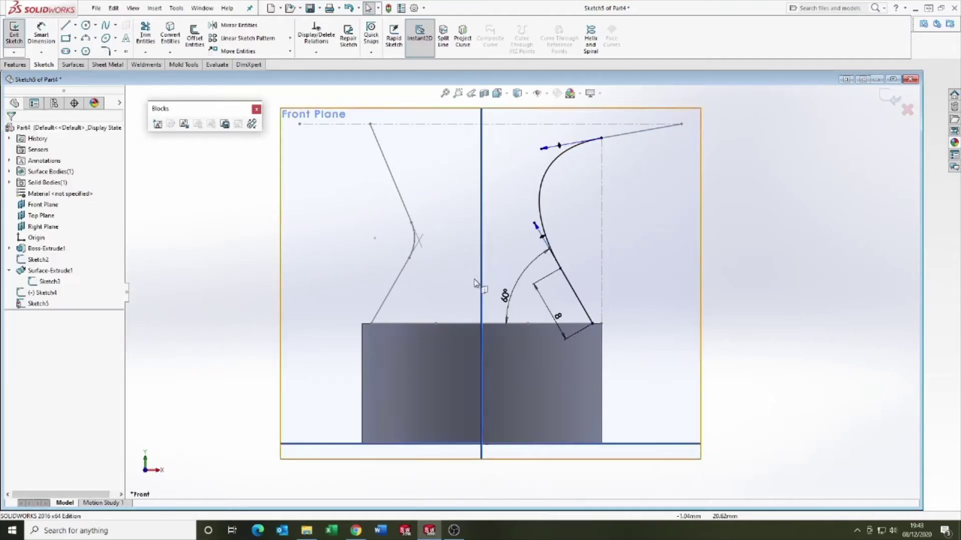
Step: Dimension the spline's lower tangent handle as 20 and its upper one as 10, and close the sketch
{"action": "key", "text": "d"}
{"action": "left_click", "coordinate": [558, 253]}
{"action": "left_click", "coordinate": [643, 262]}
{"action": "key", "text": "Return"}
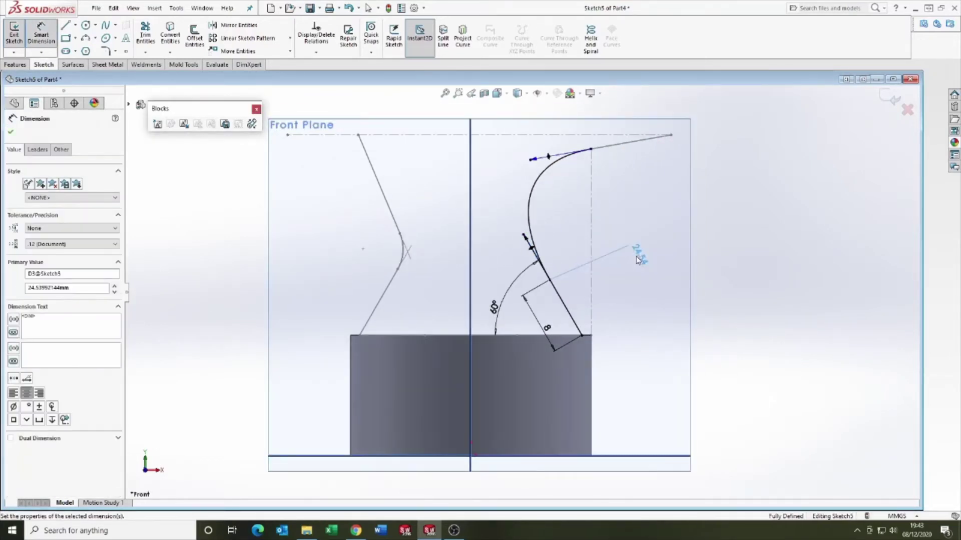
{"action": "left_click", "coordinate": [532, 159]}
{"action": "left_click", "coordinate": [515, 193]}
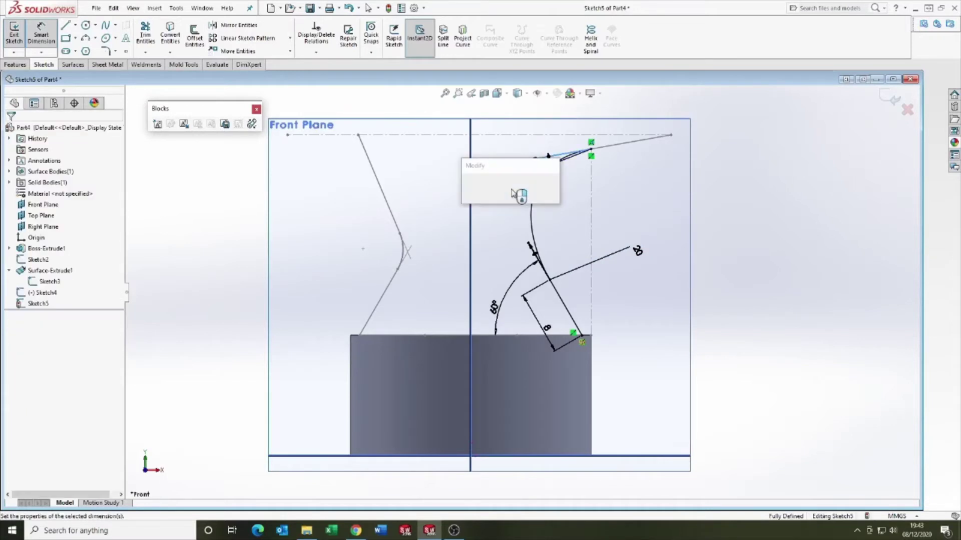
{"action": "type", "text": "10"}
{"action": "key", "text": "Return"}
{"action": "left_click", "coordinate": [894, 99]}
Step: Start a sketch on the inclined surface and draw a line about 8 mm long extending outward from its outer edge
{"action": "scroll", "coordinate": [819, 167], "scroll_direction": "up", "scroll_amount": 2}
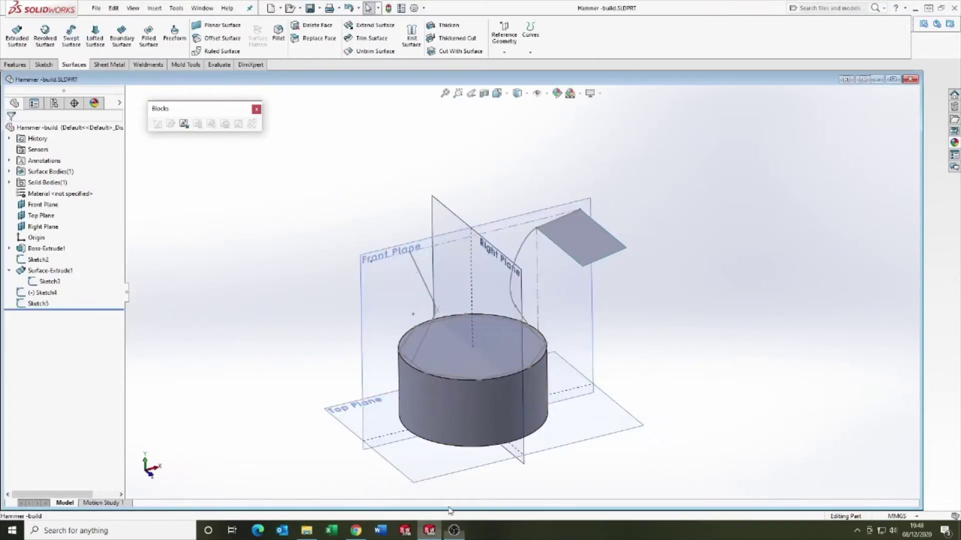
{"action": "scroll", "coordinate": [608, 286], "scroll_direction": "down", "scroll_amount": 2}
{"action": "left_click", "coordinate": [608, 286]}
{"action": "key", "text": "s"}
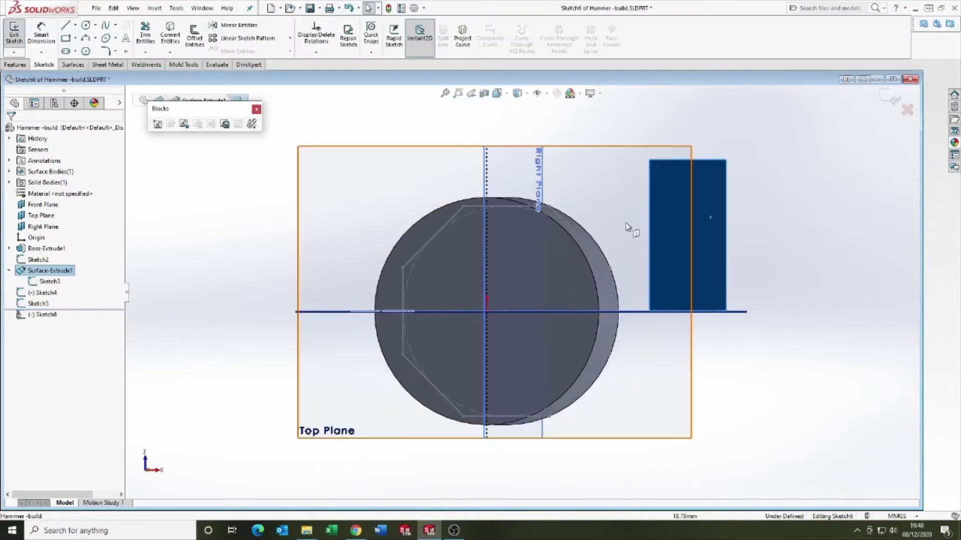
{"action": "middle_click_drag", "start_coordinate": [631, 316], "coordinate": [689, 211]}
{"action": "key", "text": "l"}
{"action": "left_click_drag", "start_coordinate": [658, 203], "coordinate": [719, 192]}
Step: Dimension the new line 9.5 mm from the inclined surface's corner and close the sketch
{"action": "key", "text": "d"}
{"action": "left_click", "coordinate": [676, 201]}
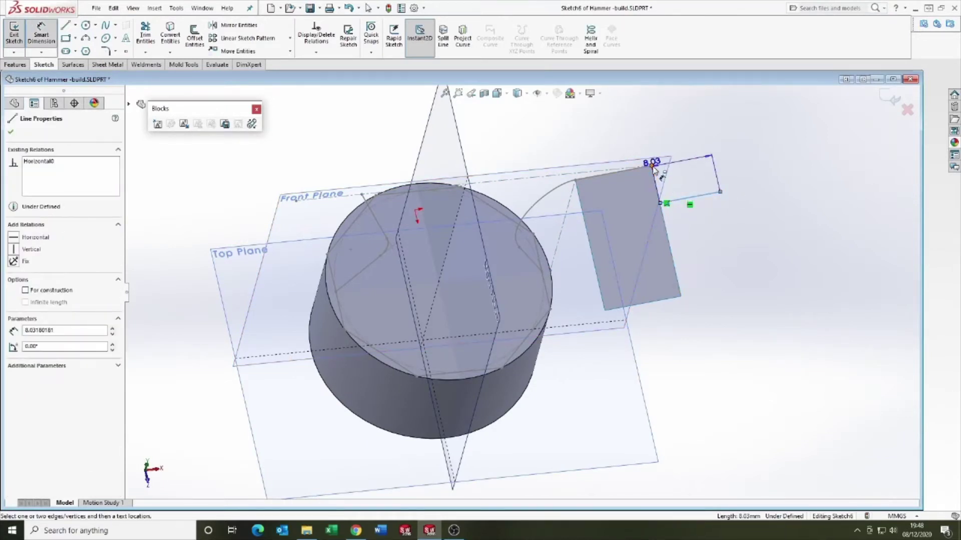
{"action": "left_click", "coordinate": [655, 166]}
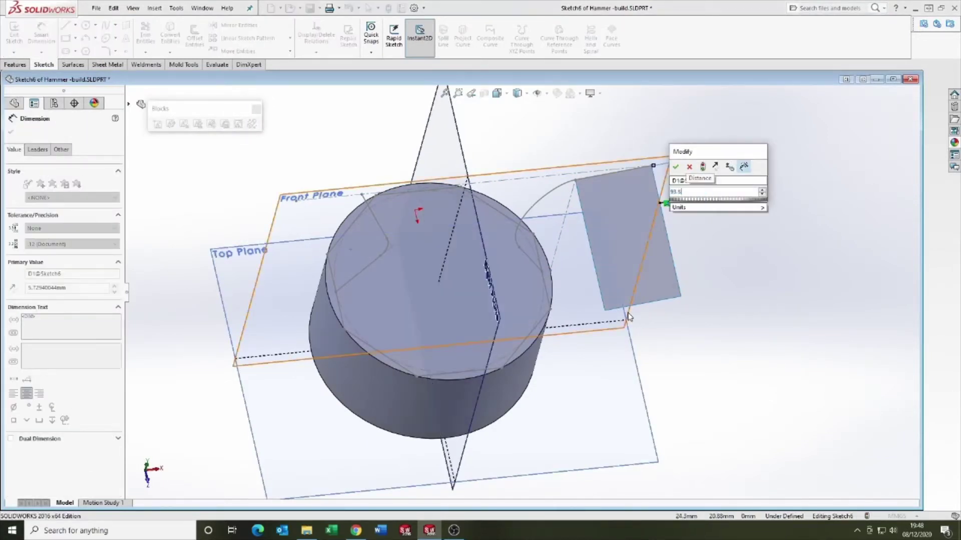
{"action": "type", "text": "9.5"}
{"action": "key", "text": "Return"}
{"action": "key", "text": "ctrl+b"}
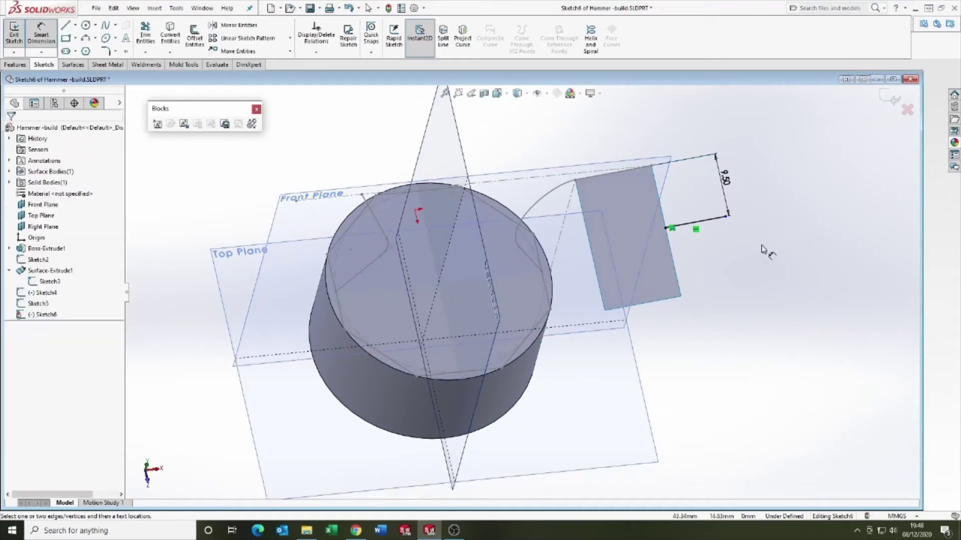
Step: Start a sketch on the Front Plane and draw a two-point spline from the zigzag's upper end, rising about 54 mm toward the right
{"action": "key", "text": "ctrl+1"}
{"action": "middle_click_drag", "start_coordinate": [519, 143], "coordinate": [500, 210]}
{"action": "scroll", "coordinate": [500, 225], "scroll_direction": "up", "scroll_amount": 3}
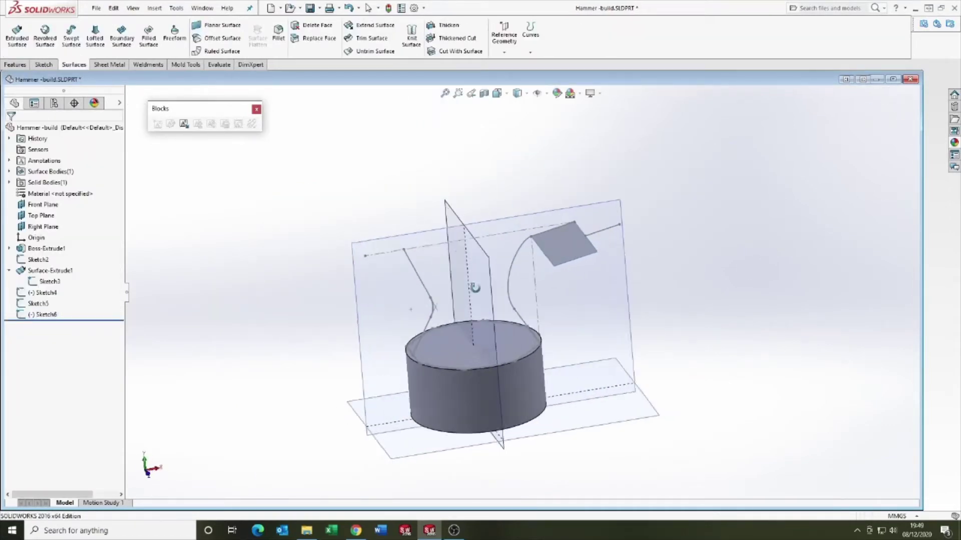
{"action": "middle_click_drag", "start_coordinate": [490, 250], "coordinate": [465, 283]}
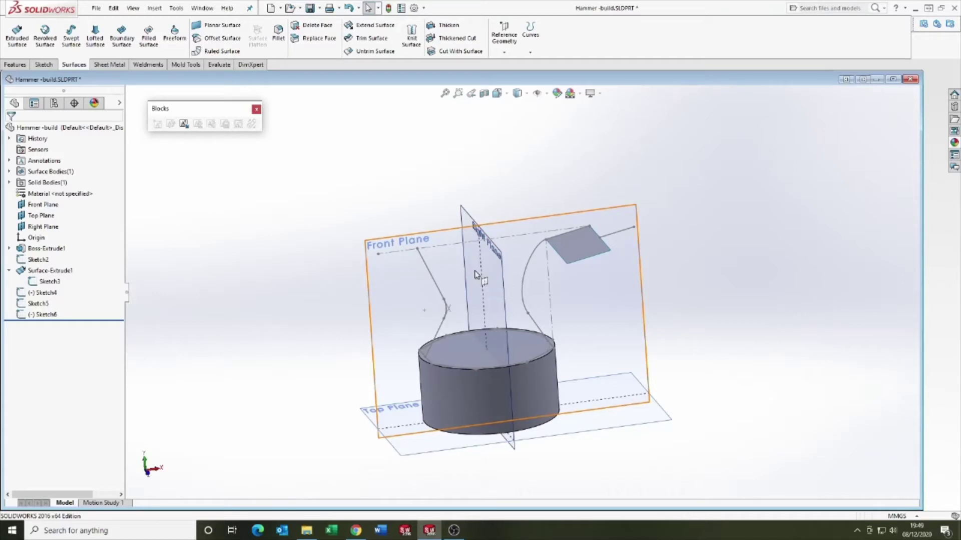
{"action": "left_click", "coordinate": [426, 246]}
{"action": "left_click", "coordinate": [463, 205]}
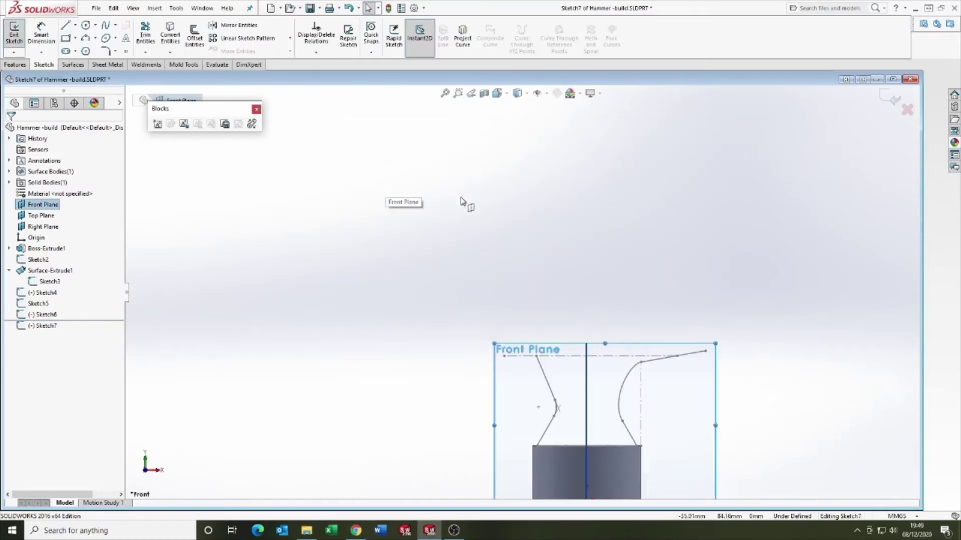
{"action": "scroll", "coordinate": [564, 353], "scroll_direction": "up", "scroll_amount": 5}
{"action": "left_click", "coordinate": [499, 313]}
{"action": "scroll", "coordinate": [568, 189], "scroll_direction": "down", "scroll_amount": 6}
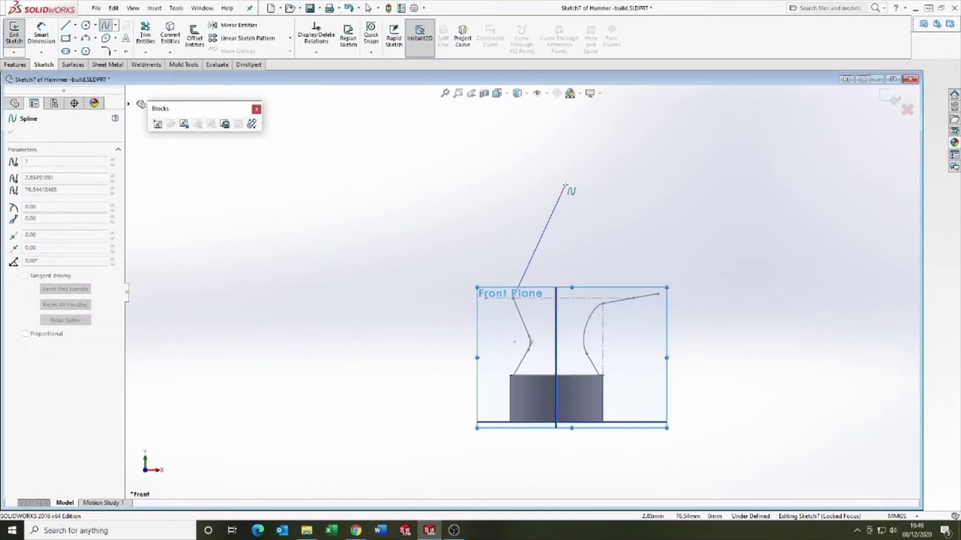
{"action": "left_click", "coordinate": [559, 179]}
{"action": "key", "text": "Escape"}
Step: Adjust the tangent handles at both ends of the new spline so that it bows toward the left
{"action": "left_click_drag", "start_coordinate": [550, 221], "coordinate": [520, 195]}
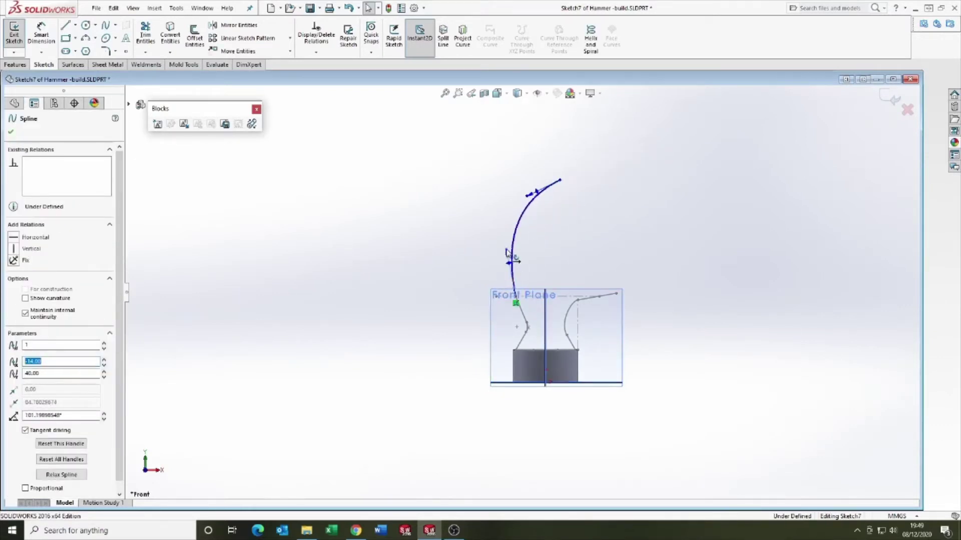
{"action": "scroll", "coordinate": [549, 286], "scroll_direction": "up", "scroll_amount": 1}
{"action": "key", "text": "Escape"}
Step: Dimension the vertical distance between the spline's two endpoints as 65 mm
{"action": "key", "text": "d"}
{"action": "left_click", "coordinate": [501, 302]}
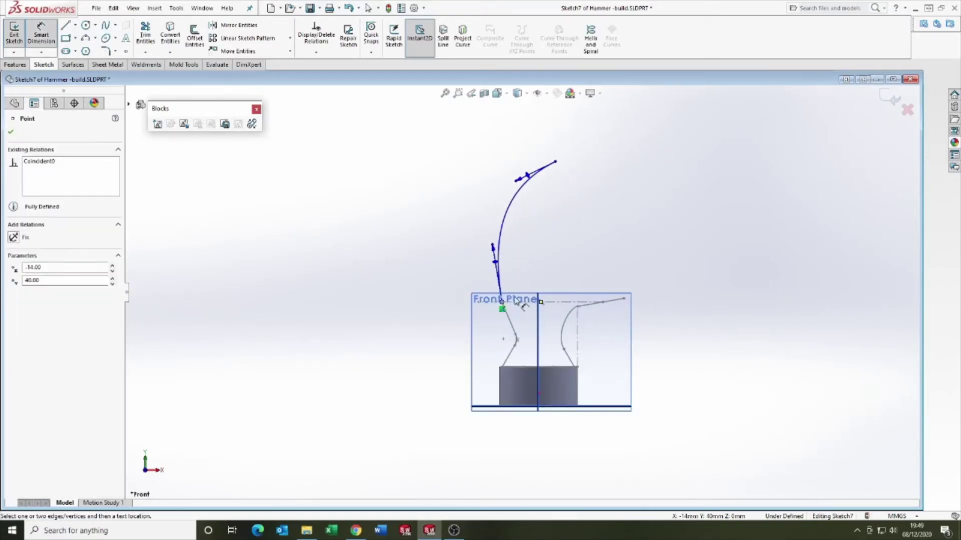
{"action": "left_click", "coordinate": [431, 203]}
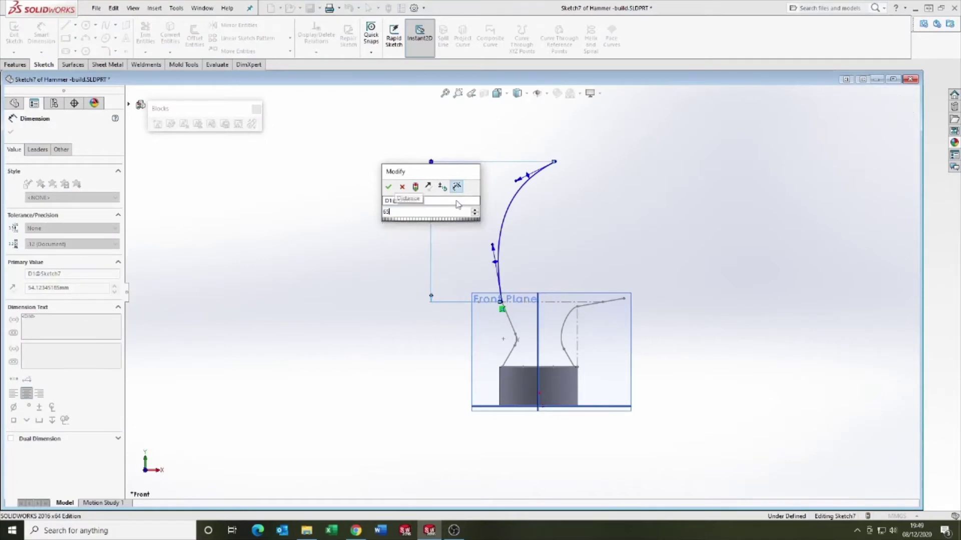
{"action": "type", "text": "65"}
{"action": "key", "text": "Return"}
{"action": "scroll", "coordinate": [526, 226], "scroll_direction": "down", "scroll_amount": 2}
{"action": "scroll", "coordinate": [551, 250], "scroll_direction": "up", "scroll_amount": 3}
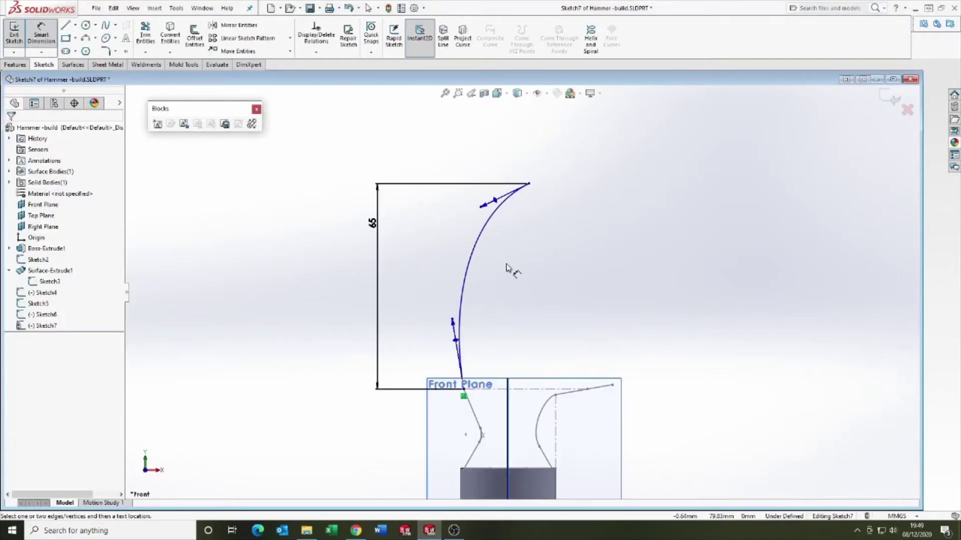
Step: Dimension the horizontal distance between the spline's two endpoints as 22 mm
{"action": "left_click", "coordinate": [529, 183]}
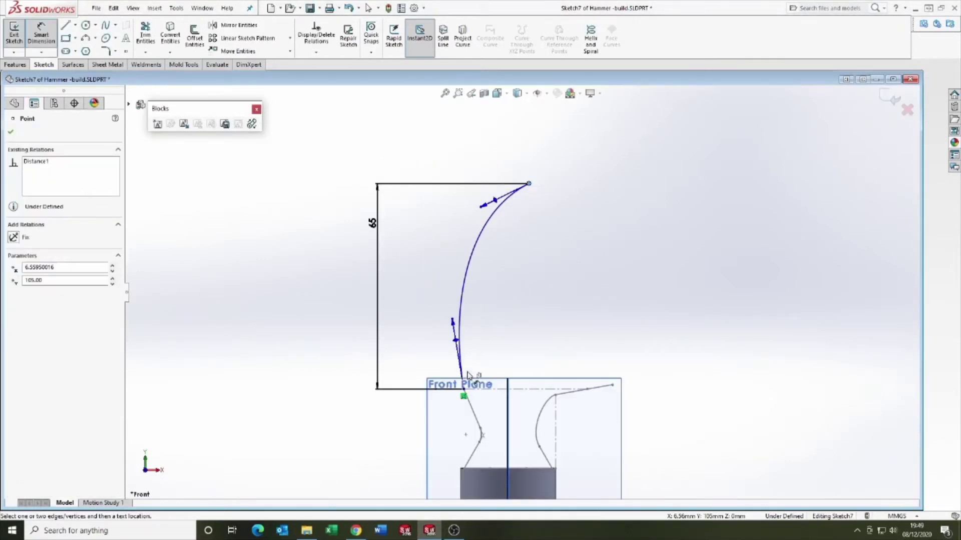
{"action": "left_click", "coordinate": [517, 145]}
{"action": "type", "text": "22"}
{"action": "key", "text": "Return"}
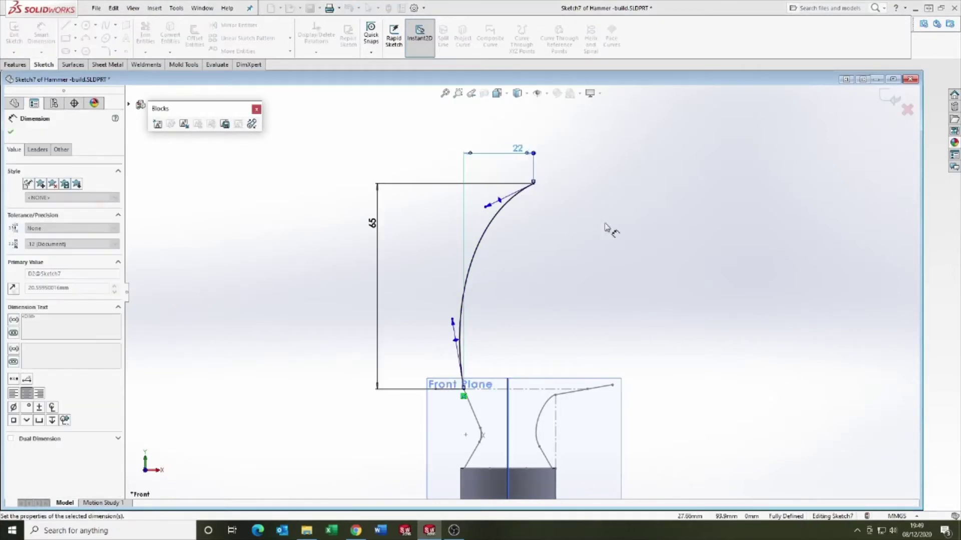
{"action": "scroll", "coordinate": [500, 283], "scroll_direction": "up", "scroll_amount": 3}
{"action": "key", "text": "Escape"}
Step: Adjust both end tangent handles of the 65 mm high spline so it starts vertically and bows less toward the left
{"action": "scroll", "coordinate": [501, 295], "scroll_direction": "down", "scroll_amount": 4}
{"action": "left_click", "coordinate": [457, 309]}
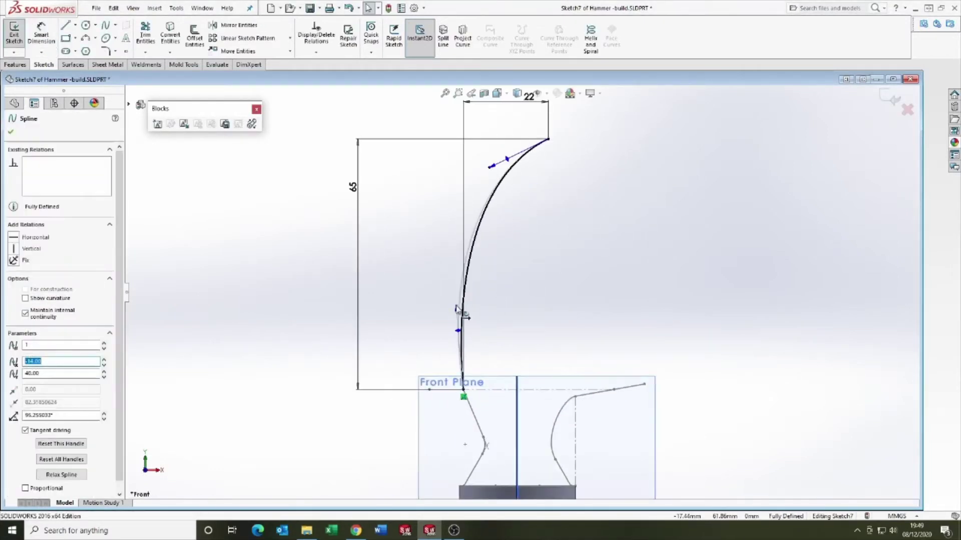
{"action": "left_click_drag", "start_coordinate": [491, 165], "coordinate": [503, 170]}
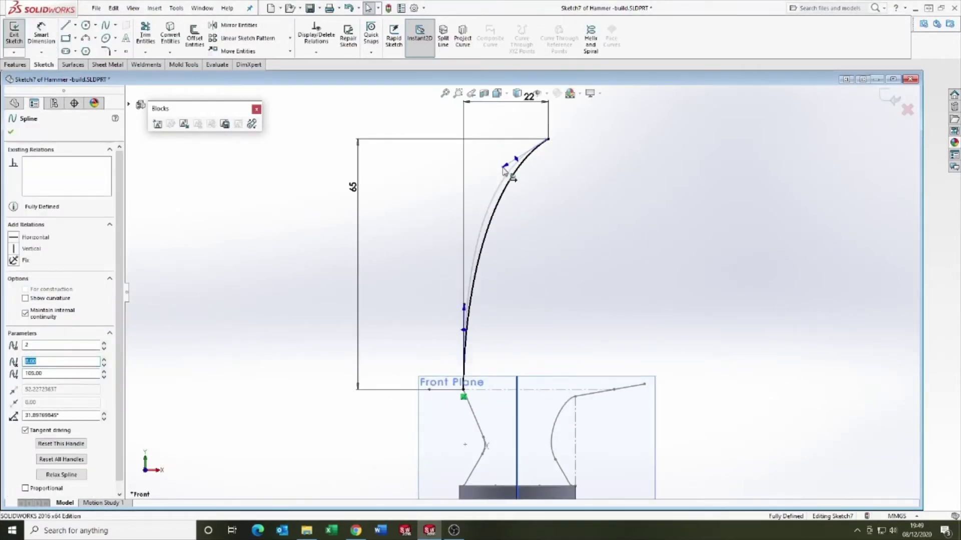
{"action": "left_click", "coordinate": [673, 200]}
{"action": "scroll", "coordinate": [635, 277], "scroll_direction": "up", "scroll_amount": 2}
{"action": "scroll", "coordinate": [472, 325], "scroll_direction": "down", "scroll_amount": 3}
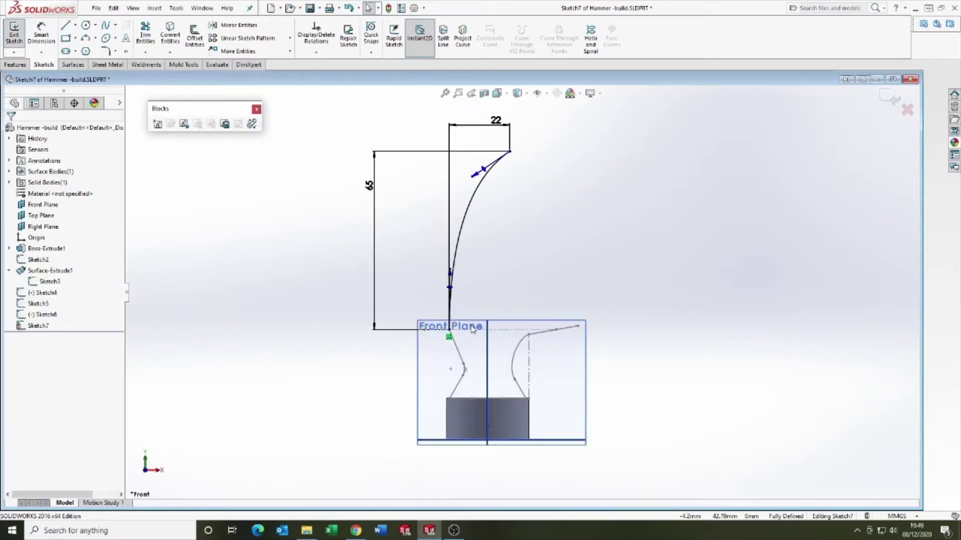
Step: Fine-tune the spline's upper and lower tangent handles to flatten the curve further, and exit the sketch
{"action": "scroll", "coordinate": [471, 325], "scroll_direction": "up", "scroll_amount": 2}
{"action": "scroll", "coordinate": [500, 210], "scroll_direction": "down", "scroll_amount": 2}
{"action": "left_click", "coordinate": [507, 197]}
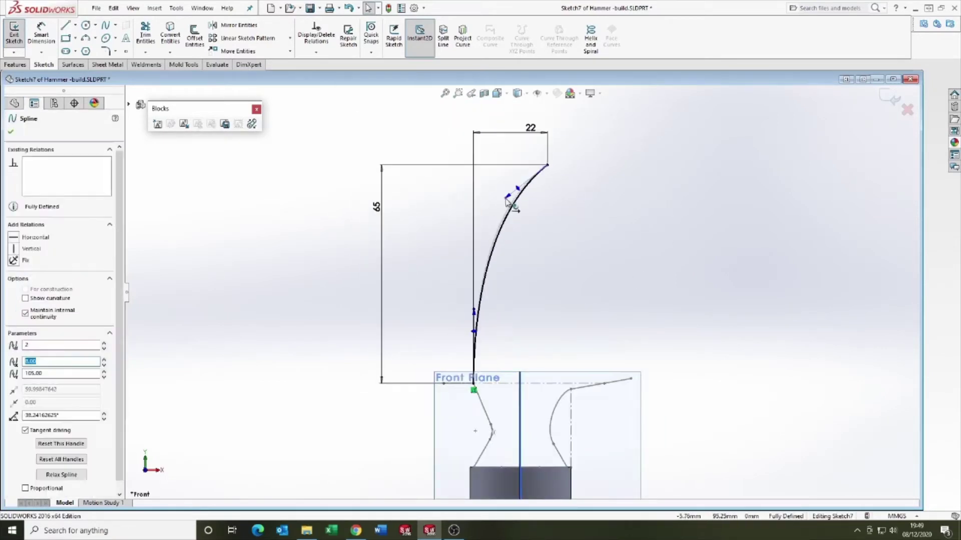
{"action": "left_click", "coordinate": [475, 310]}
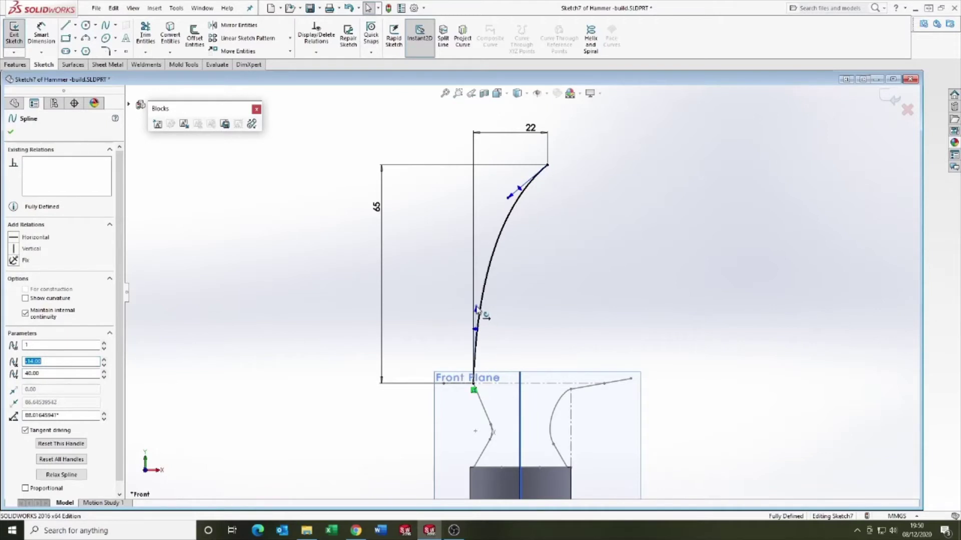
{"action": "left_click", "coordinate": [505, 307]}
{"action": "scroll", "coordinate": [526, 304], "scroll_direction": "up", "scroll_amount": 2}
{"action": "left_click", "coordinate": [893, 105]}
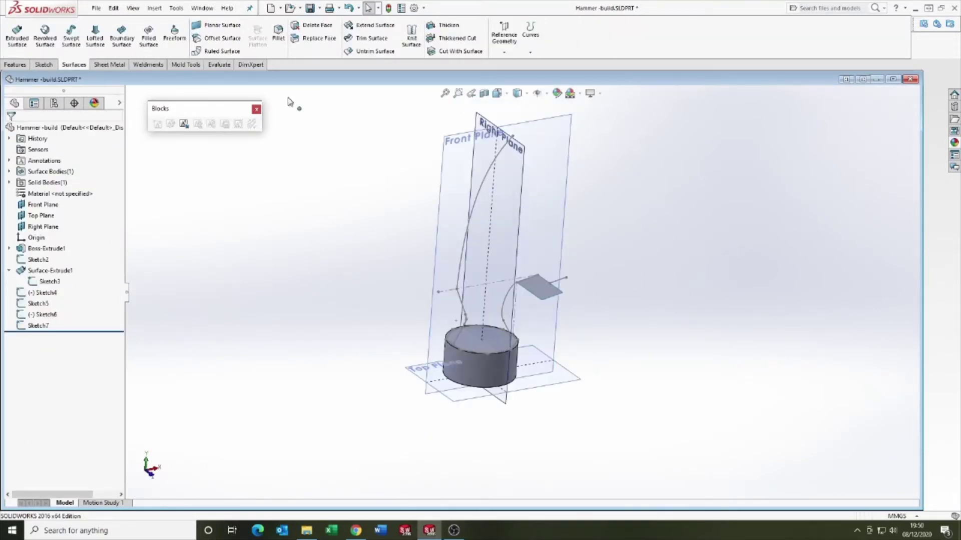
Step: Extrude the tall spline as a blind surface 45 mm deep from the Front Plane
{"action": "left_click", "coordinate": [17, 35]}
{"action": "left_click", "coordinate": [476, 204]}
{"action": "left_click_drag", "start_coordinate": [513, 233], "coordinate": [536, 254]}
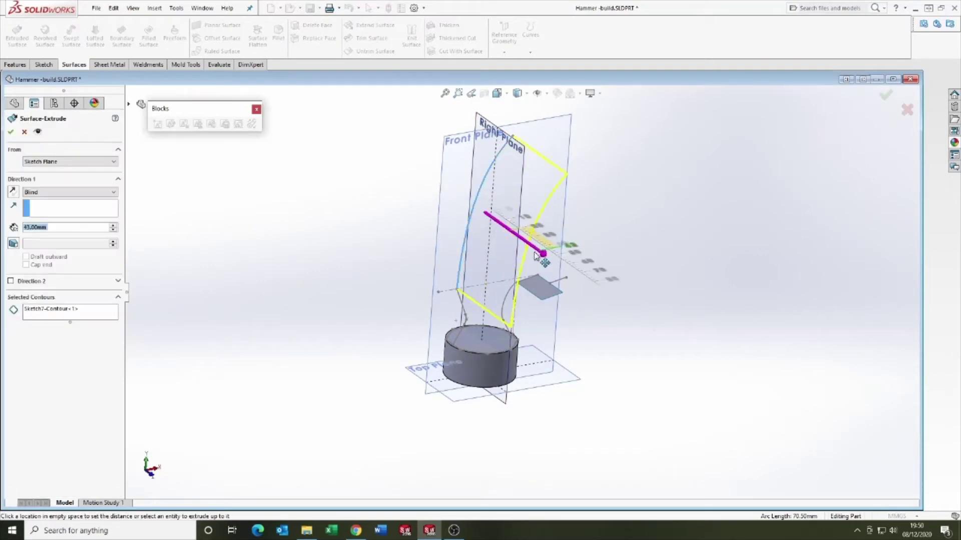
{"action": "middle_click_drag", "start_coordinate": [536, 253], "coordinate": [442, 252]}
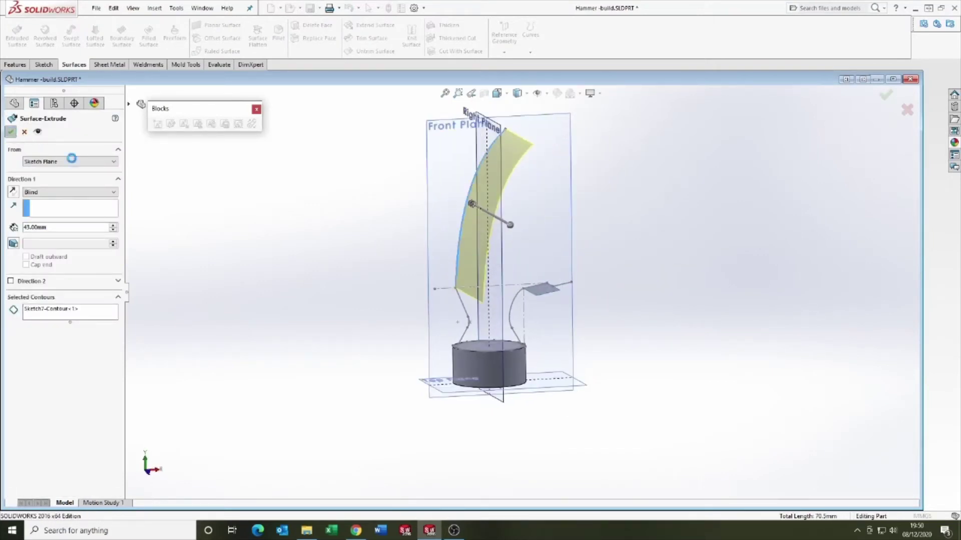
Step: Try a swept surface with the zigzag curve as profile and the adjacent octagon edge as path
{"action": "middle_click_drag", "start_coordinate": [308, 223], "coordinate": [441, 306]}
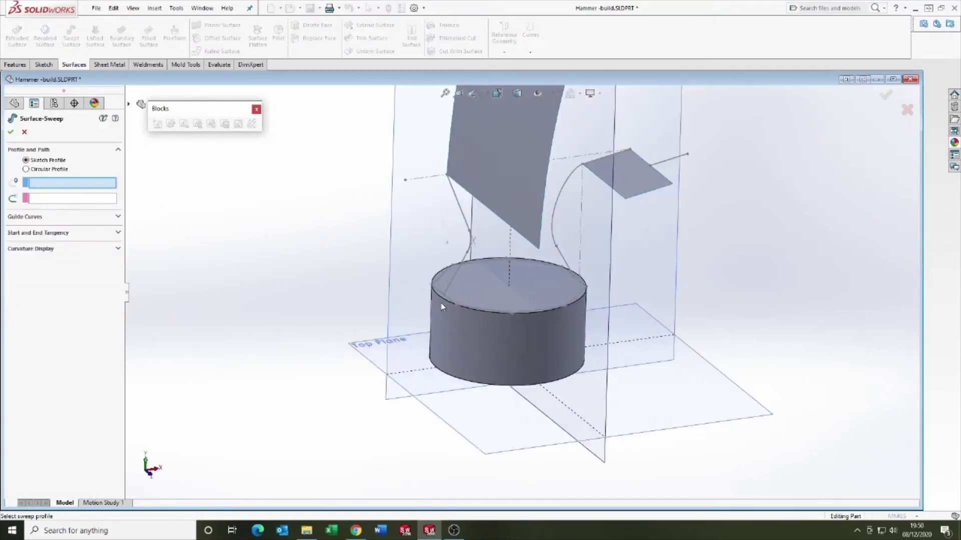
{"action": "left_click", "coordinate": [459, 273]}
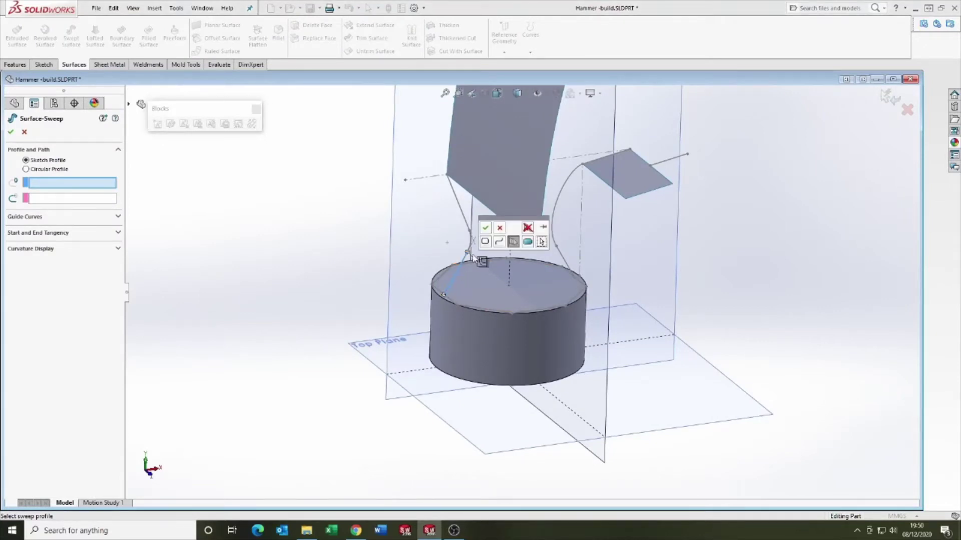
{"action": "scroll", "coordinate": [472, 257], "scroll_direction": "down", "scroll_amount": 2}
{"action": "left_click", "coordinate": [485, 228]}
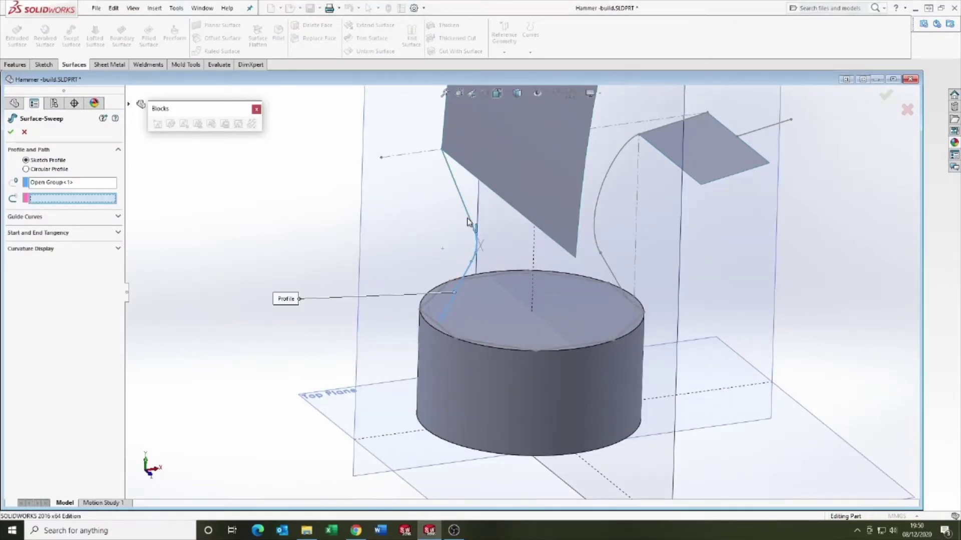
{"action": "right_click", "coordinate": [314, 250]}
{"action": "left_click", "coordinate": [354, 281]}
{"action": "left_click", "coordinate": [434, 322]}
{"action": "right_click", "coordinate": [434, 322]}
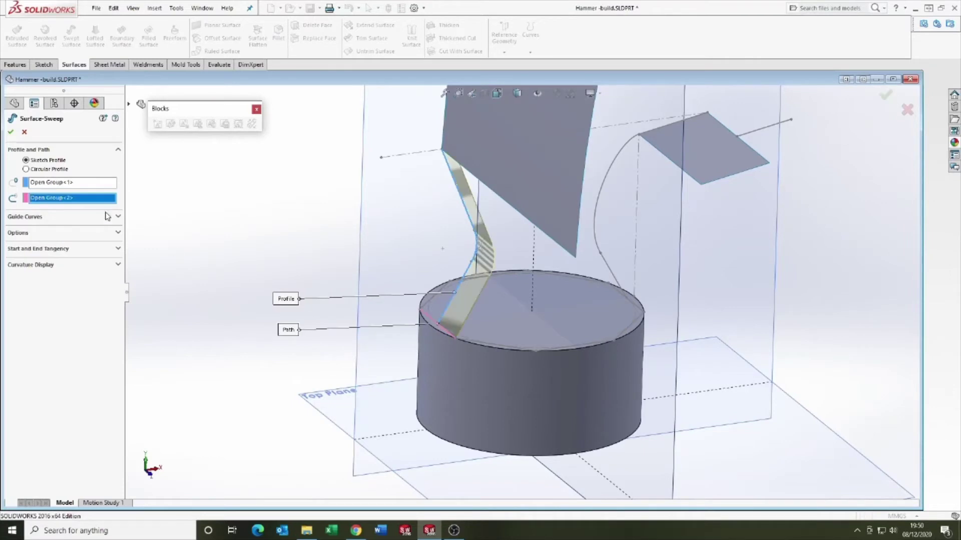
{"action": "left_click", "coordinate": [76, 235]}
{"action": "left_click", "coordinate": [74, 218]}
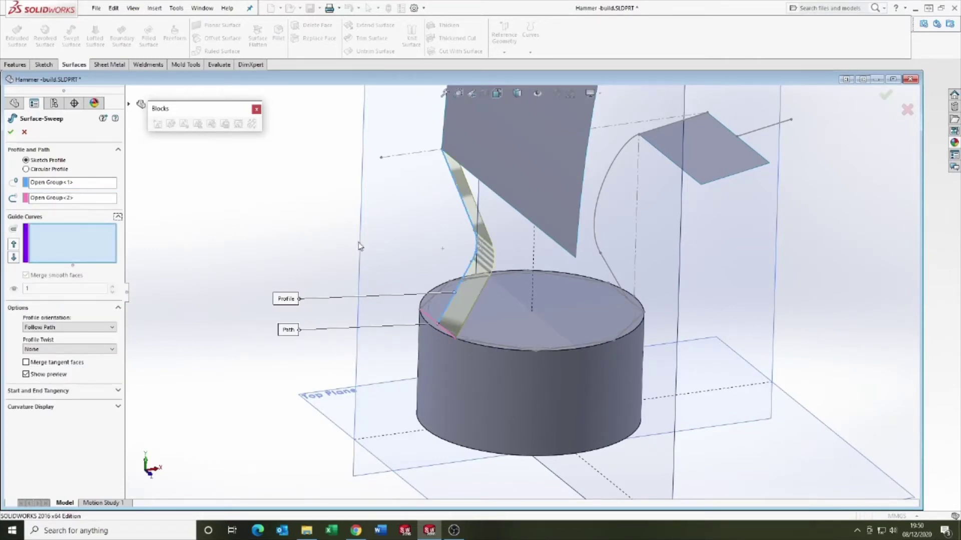
{"action": "middle_click_drag", "start_coordinate": [359, 245], "coordinate": [372, 240], "text": "ctrl"}
Step: Clear the path and profile selections of the swept surface
{"action": "right_click", "coordinate": [69, 197]}
{"action": "left_click", "coordinate": [102, 202]}
{"action": "right_click", "coordinate": [68, 183]}
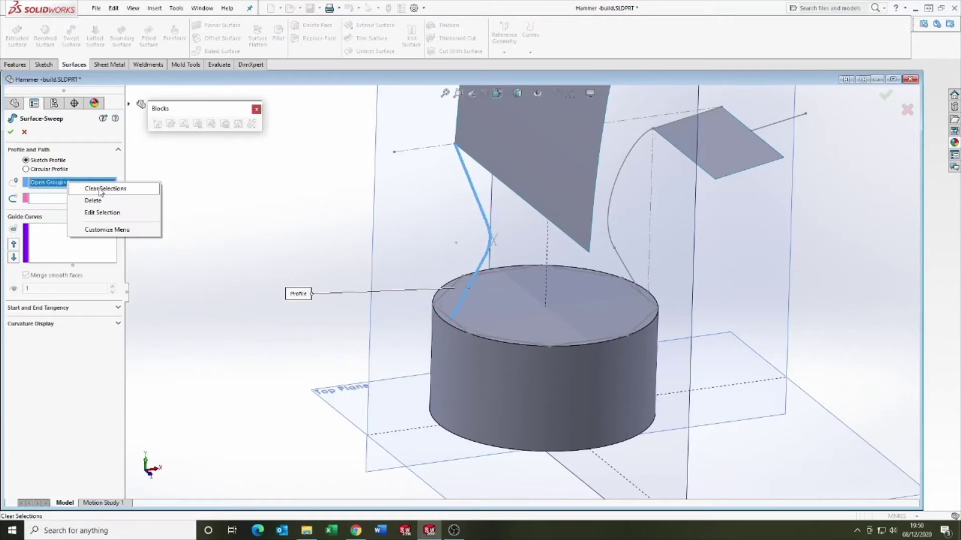
{"action": "left_click", "coordinate": [100, 193]}
Step: Create a swept surface with the octagon edge below the zigzag as profile and the whole zigzag curve as path
{"action": "right_click", "coordinate": [352, 298]}
{"action": "left_click", "coordinate": [390, 328]}
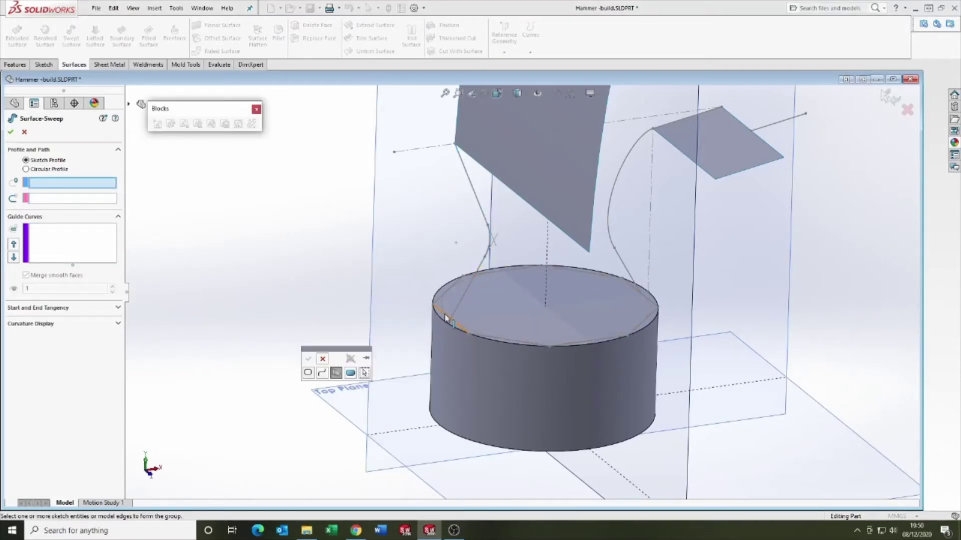
{"action": "right_click", "coordinate": [351, 268]}
{"action": "left_click", "coordinate": [367, 342]}
{"action": "right_click", "coordinate": [342, 267]}
{"action": "left_click", "coordinate": [381, 295]}
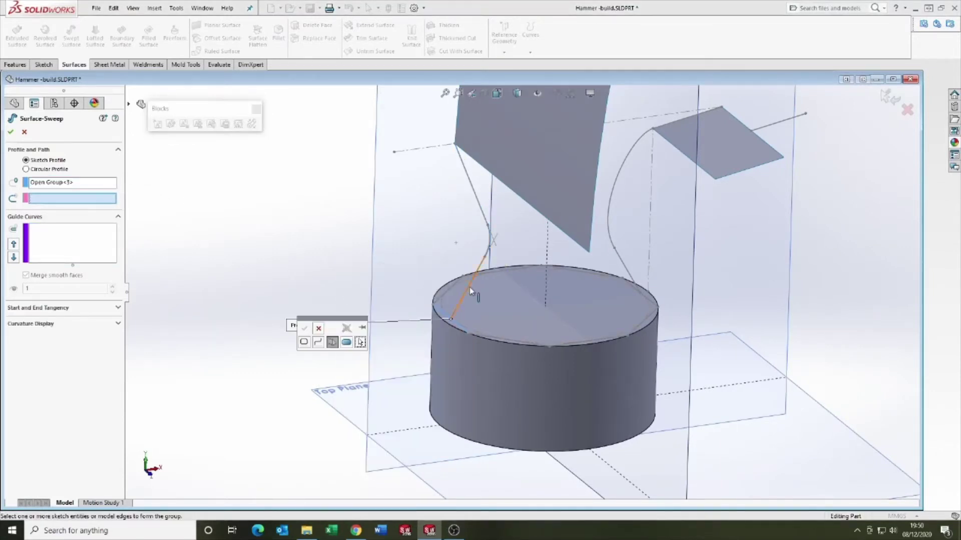
{"action": "right_click", "coordinate": [480, 212]}
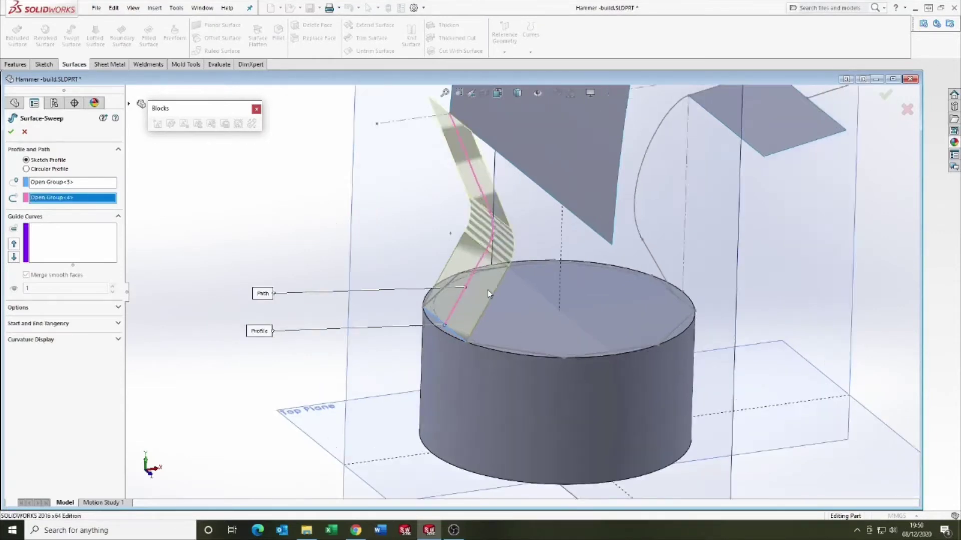
{"action": "middle_click_drag", "start_coordinate": [415, 229], "coordinate": [432, 246], "text": "ctrl"}
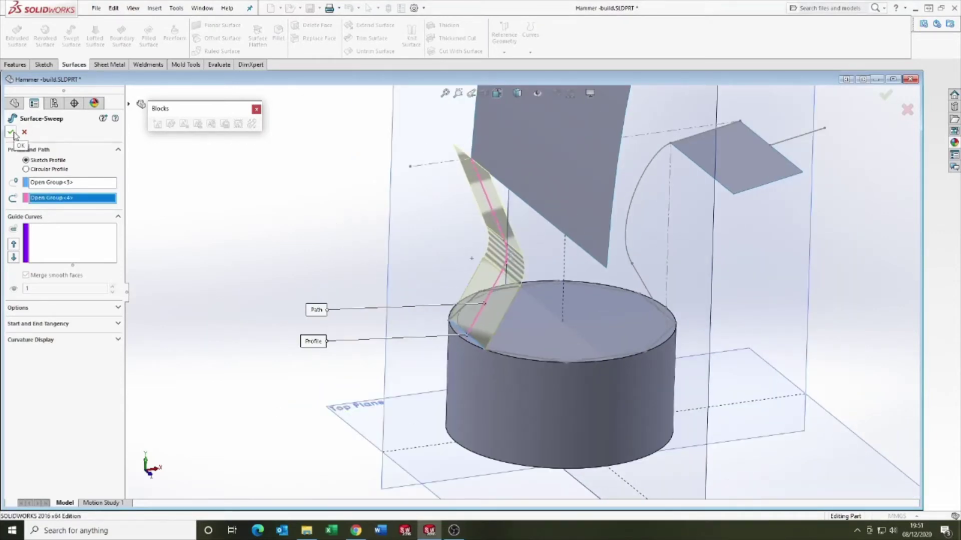
{"action": "key", "text": "Return"}
Step: Make the octagon sketch used by the first swept surface visible again
{"action": "middle_click_drag", "start_coordinate": [363, 240], "coordinate": [368, 206]}
{"action": "left_click", "coordinate": [71, 38]}
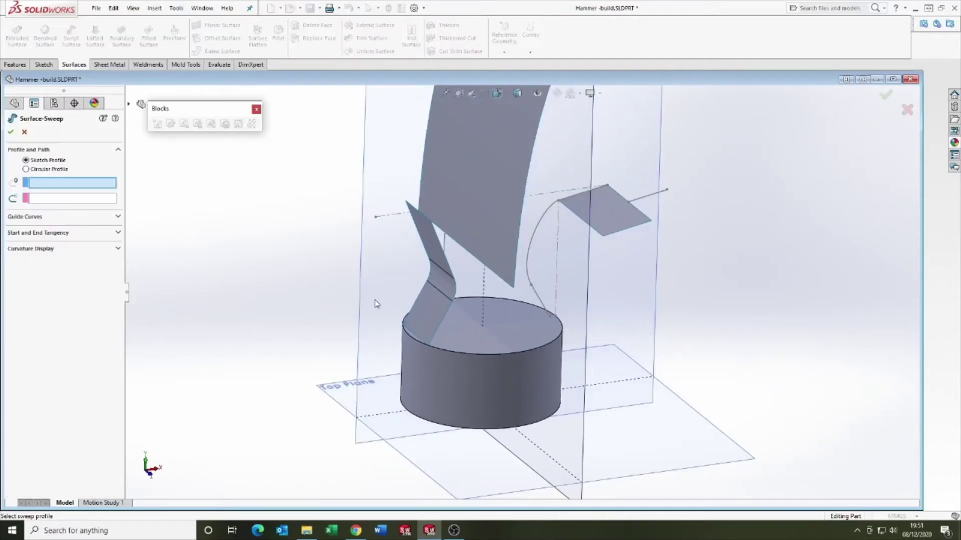
{"action": "left_click", "coordinate": [25, 131]}
{"action": "right_click", "coordinate": [120, 315]}
{"action": "left_click", "coordinate": [9, 314]}
{"action": "right_click", "coordinate": [52, 337]}
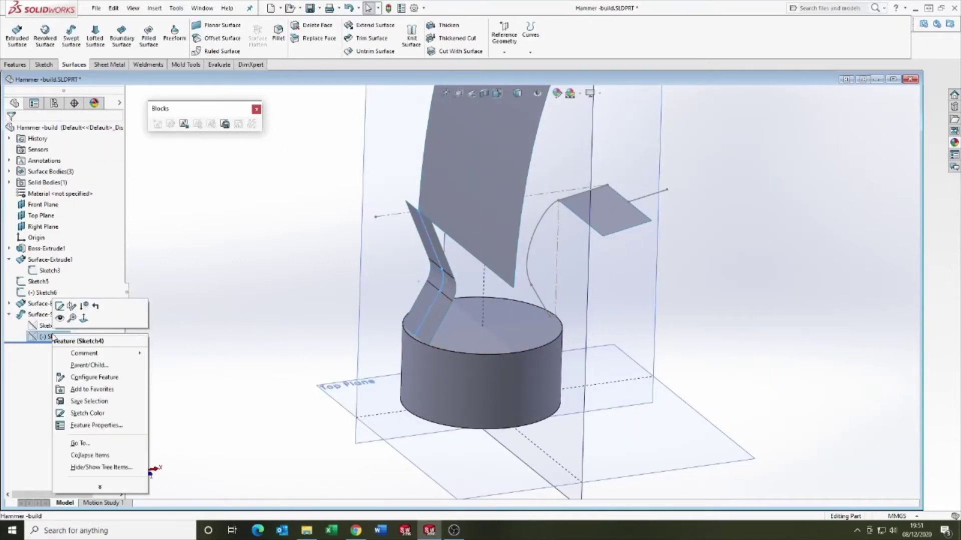
{"action": "key", "text": "Escape"}
Step: Start another swept surface and select the octagon edge beneath the curve that leads to the inclined surface
{"action": "scroll", "coordinate": [550, 300], "scroll_direction": "down", "scroll_amount": 3}
{"action": "left_click", "coordinate": [71, 38]}
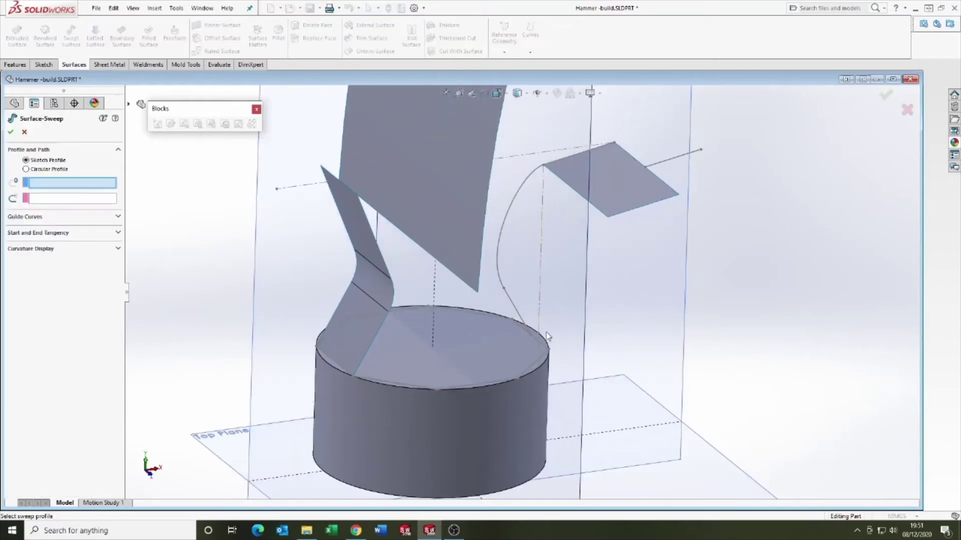
{"action": "scroll", "coordinate": [547, 336], "scroll_direction": "down", "scroll_amount": 2}
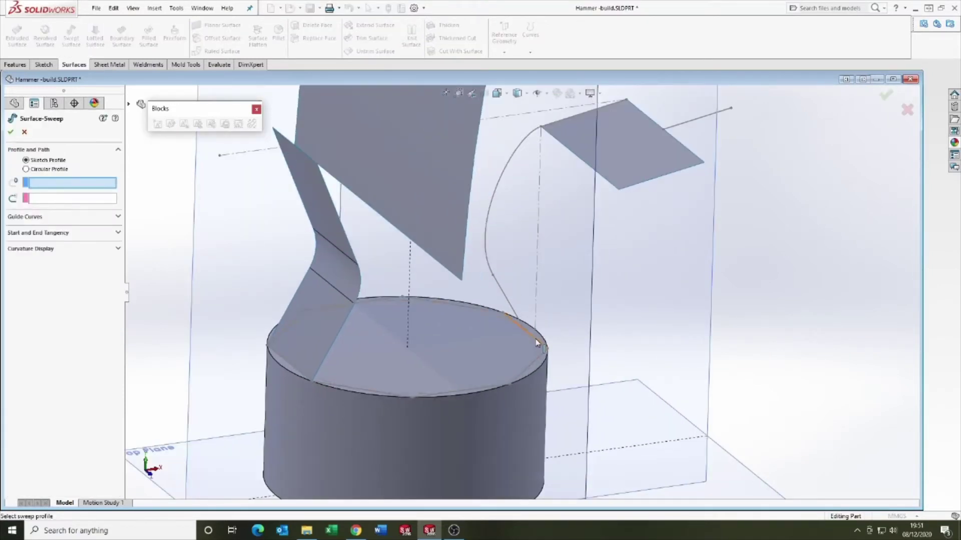
{"action": "left_click", "coordinate": [536, 342]}
{"action": "right_click", "coordinate": [601, 337]}
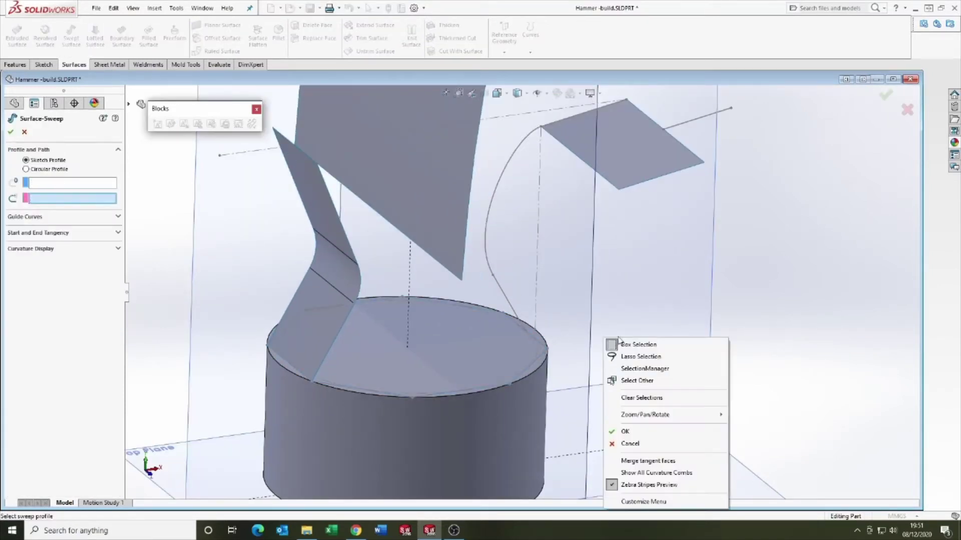
{"action": "left_click", "coordinate": [646, 367]}
{"action": "left_click", "coordinate": [532, 340]}
{"action": "right_click", "coordinate": [627, 297]}
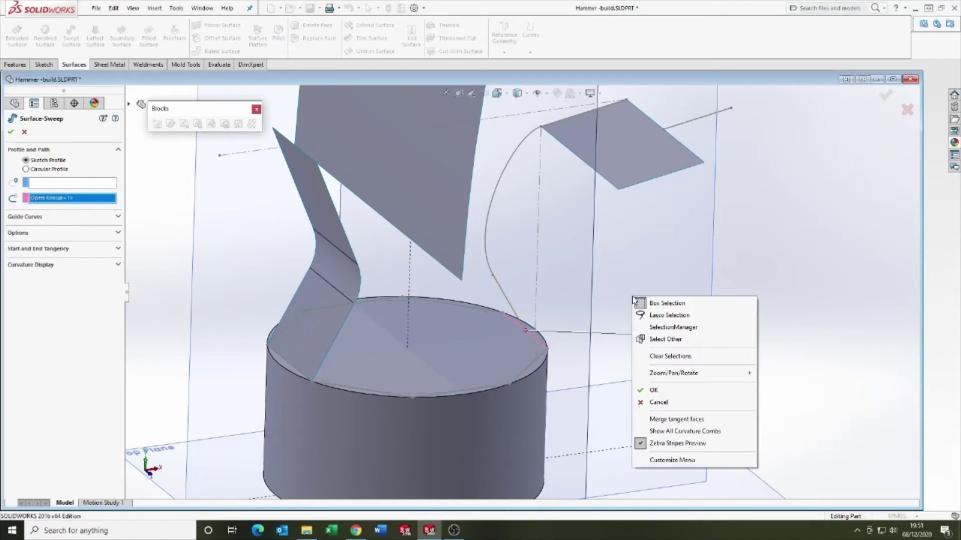
Step: Add the curve leading up to the inclined surface to the sweep and create the second swept surface
{"action": "left_click", "coordinate": [673, 327]}
{"action": "right_click", "coordinate": [641, 307]}
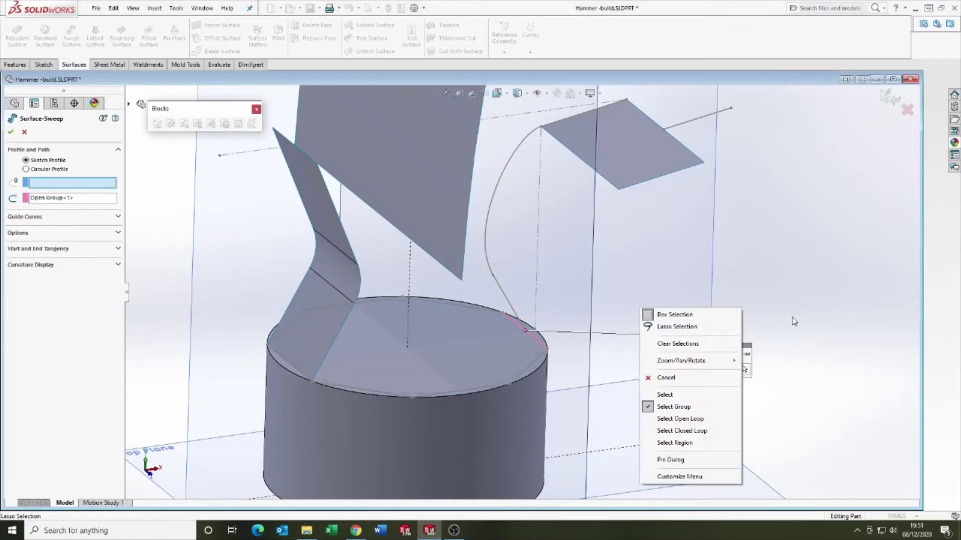
{"action": "key", "text": "Escape"}
{"action": "left_click", "coordinate": [487, 246]}
{"action": "middle_click_drag", "start_coordinate": [491, 245], "coordinate": [538, 300]}
{"action": "left_click", "coordinate": [50, 214]}
{"action": "left_click", "coordinate": [10, 131]}
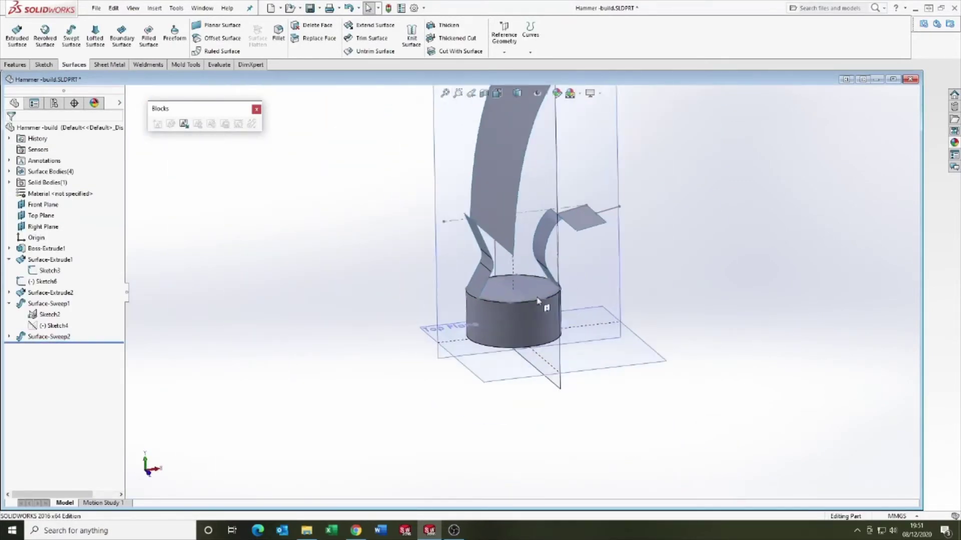
Step: Show the temporary axes of the model
{"action": "scroll", "coordinate": [538, 300], "scroll_direction": "down", "scroll_amount": 3}
{"action": "scroll", "coordinate": [526, 280], "scroll_direction": "up", "scroll_amount": 3}
{"action": "scroll", "coordinate": [512, 261], "scroll_direction": "down", "scroll_amount": 4}
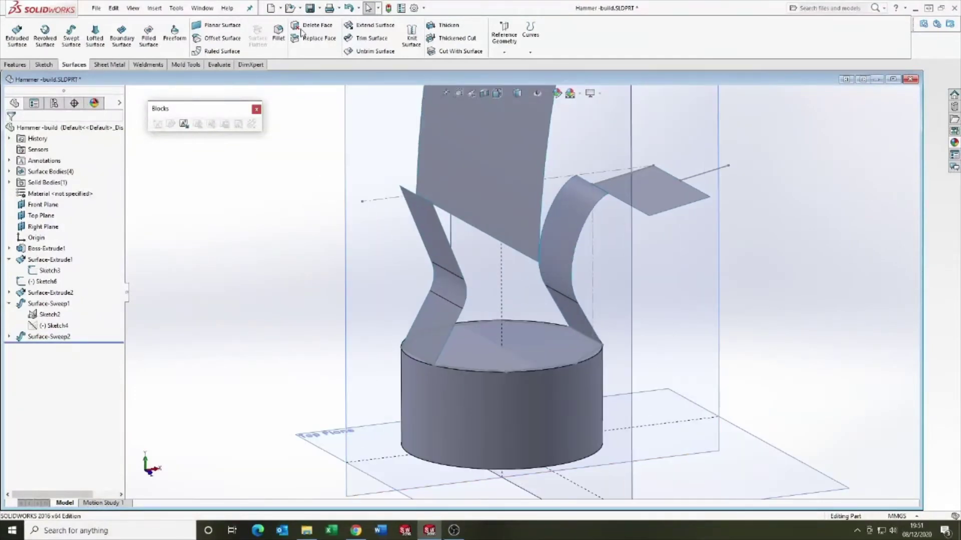
{"action": "scroll", "coordinate": [520, 280], "scroll_direction": "up", "scroll_amount": 5}
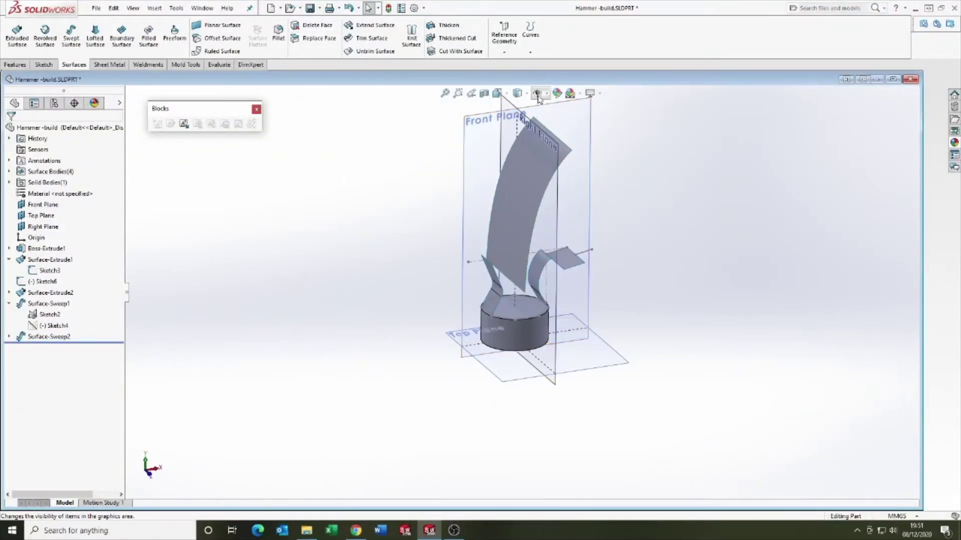
{"action": "left_click", "coordinate": [538, 95]}
{"action": "left_click", "coordinate": [374, 271]}
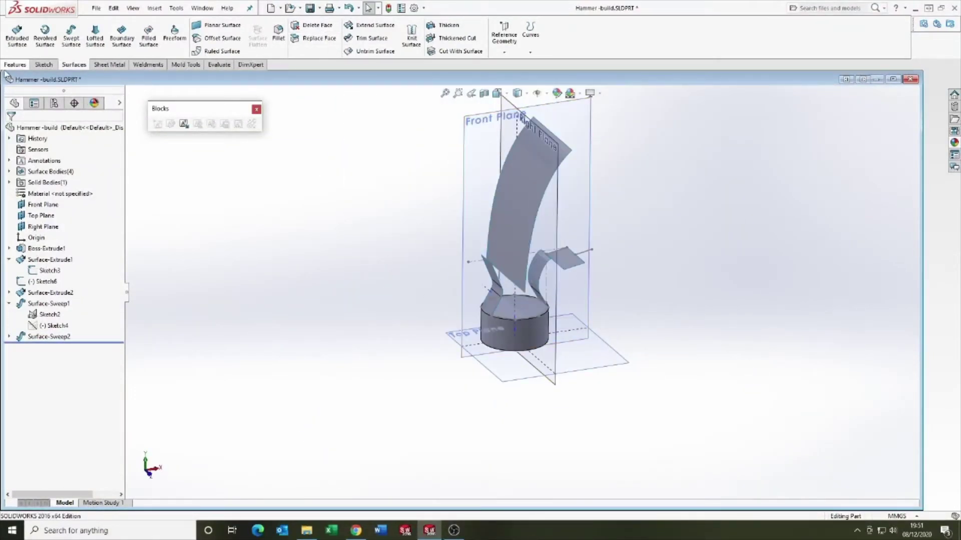
Step: Set up a circular pattern of the zigzag swept surface body about the cylinder's central axis
{"action": "left_click", "coordinate": [22, 65]}
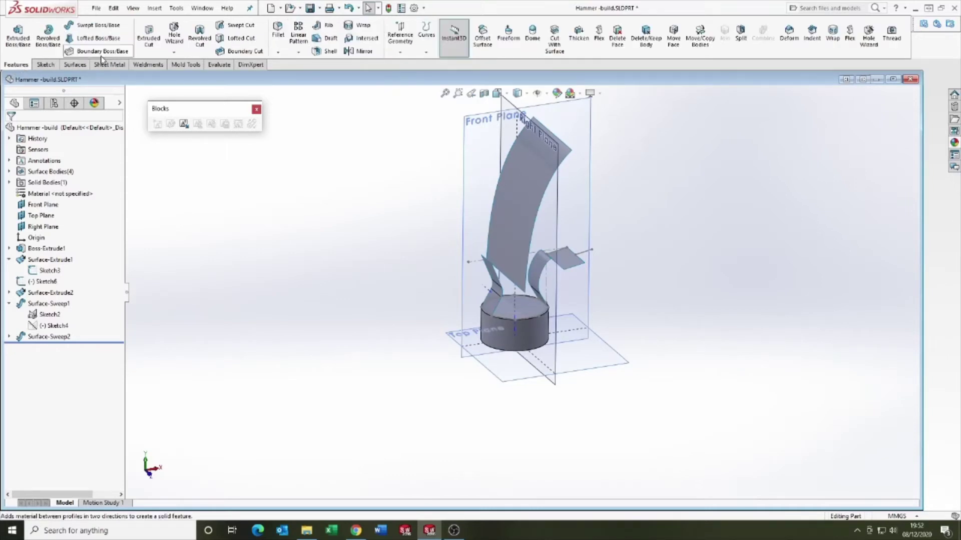
{"action": "left_click", "coordinate": [299, 51]}
{"action": "left_click", "coordinate": [310, 77]}
{"action": "scroll", "coordinate": [521, 301], "scroll_direction": "down", "scroll_amount": 4}
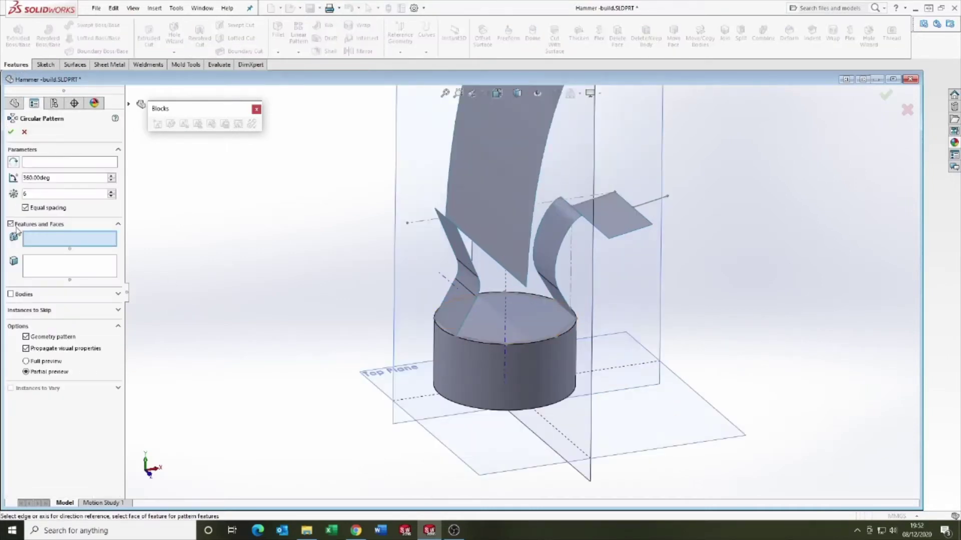
{"action": "left_click", "coordinate": [10, 224]}
{"action": "left_click", "coordinate": [11, 240]}
{"action": "left_click", "coordinate": [461, 311]}
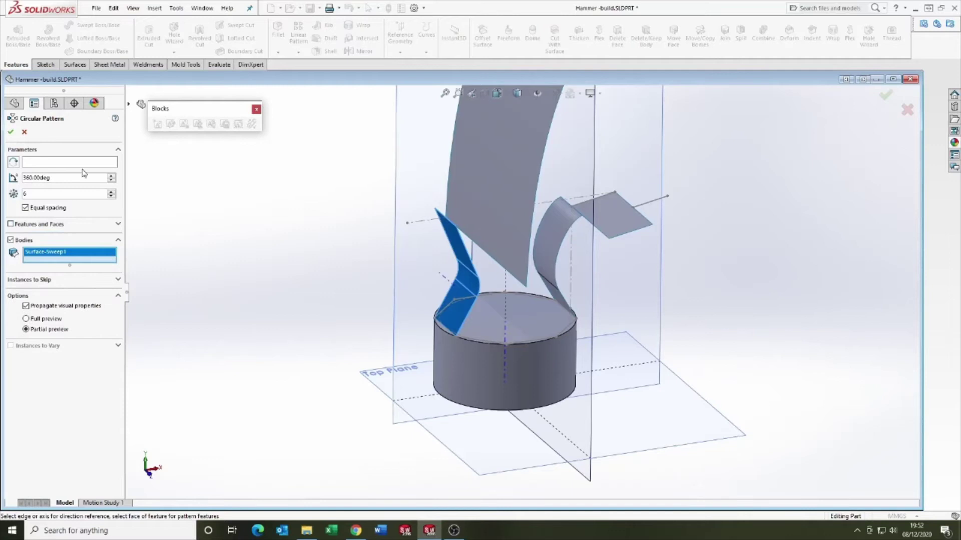
{"action": "left_click", "coordinate": [498, 340]}
Step: Set the circular pattern to 3 equally spaced instances over 180 degrees
{"action": "scroll", "coordinate": [595, 307], "scroll_direction": "down", "scroll_amount": 2}
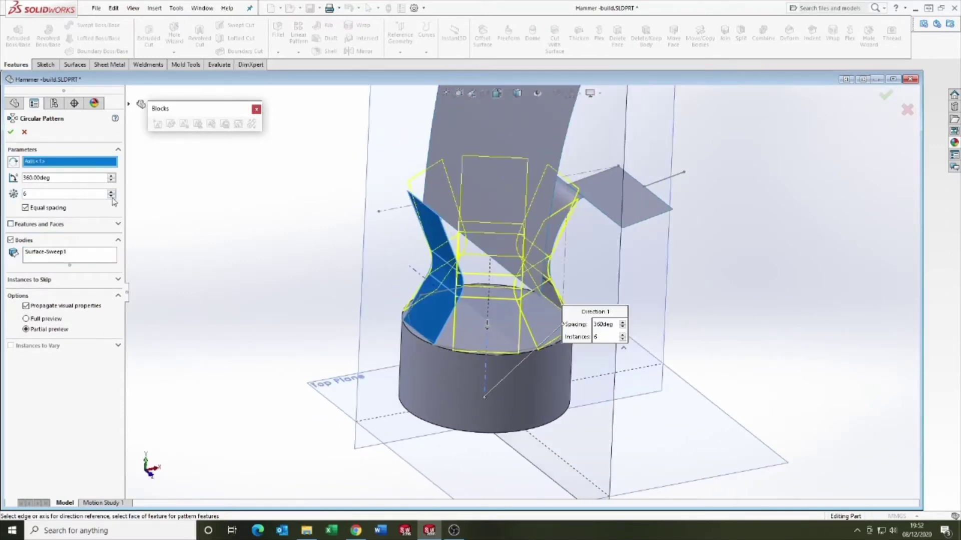
{"action": "left_click", "coordinate": [111, 196]}
{"action": "left_click", "coordinate": [112, 197]}
{"action": "left_click", "coordinate": [111, 196]}
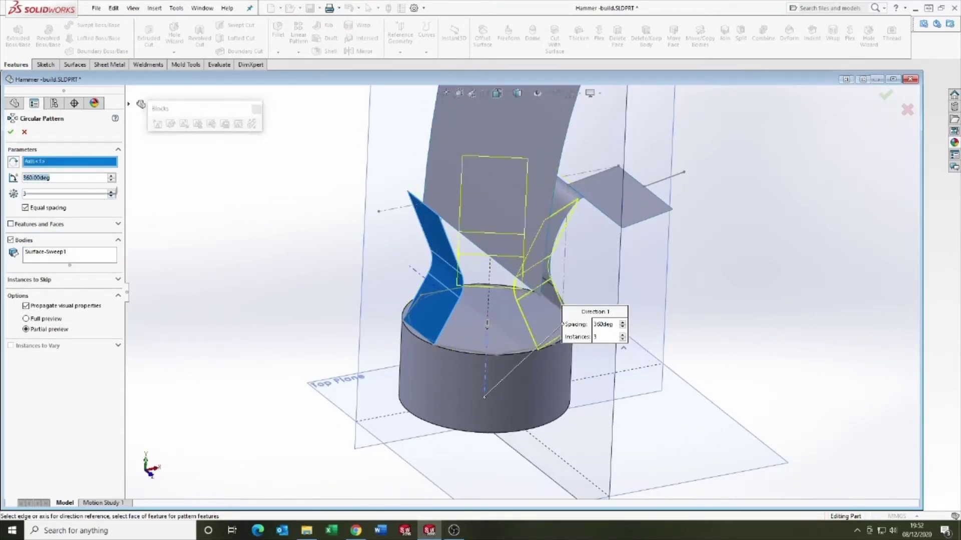
{"action": "type", "text": "180"}
{"action": "key", "text": "Return"}
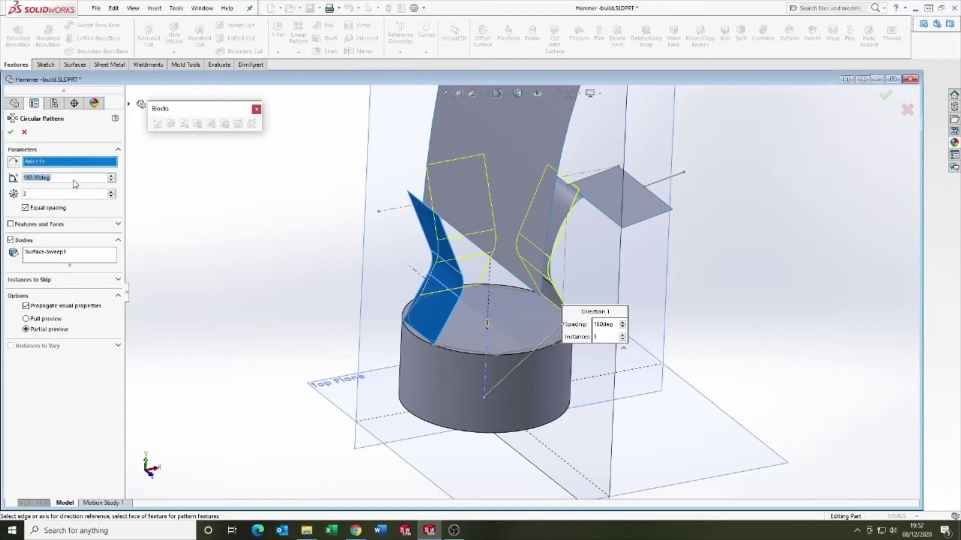
Step: Reverse the circular pattern's direction and set the number of instances to 4
{"action": "middle_click_drag", "start_coordinate": [186, 217], "coordinate": [260, 223]}
{"action": "scroll", "coordinate": [260, 222], "scroll_direction": "down", "scroll_amount": 2}
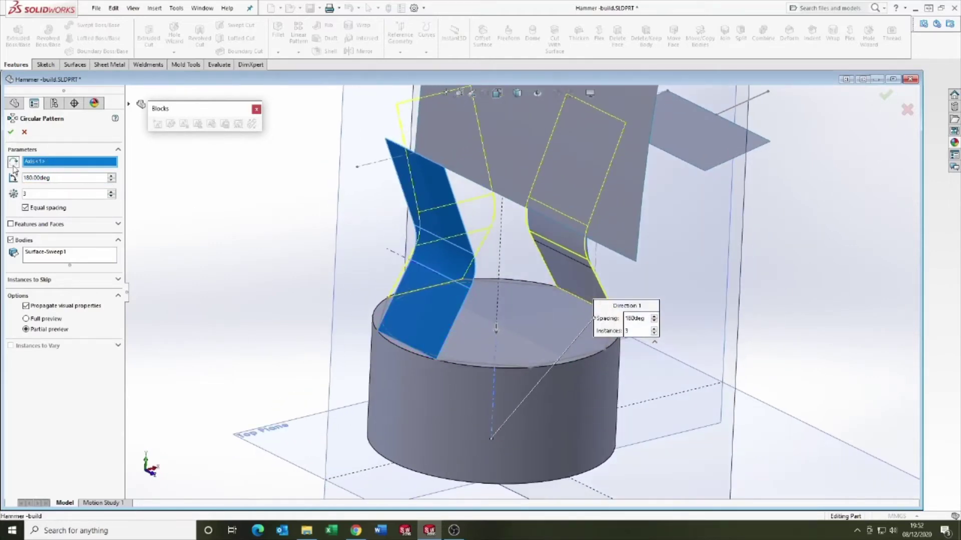
{"action": "scroll", "coordinate": [440, 316], "scroll_direction": "up", "scroll_amount": 3}
{"action": "left_click", "coordinate": [111, 192]}
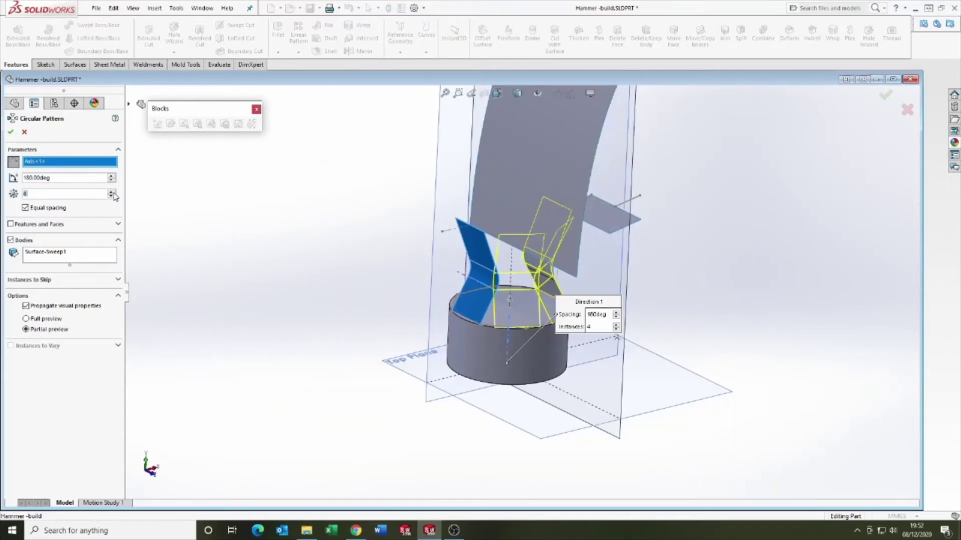
{"action": "scroll", "coordinate": [480, 310], "scroll_direction": "down", "scroll_amount": 3}
{"action": "middle_click_drag", "start_coordinate": [480, 310], "coordinate": [498, 319]}
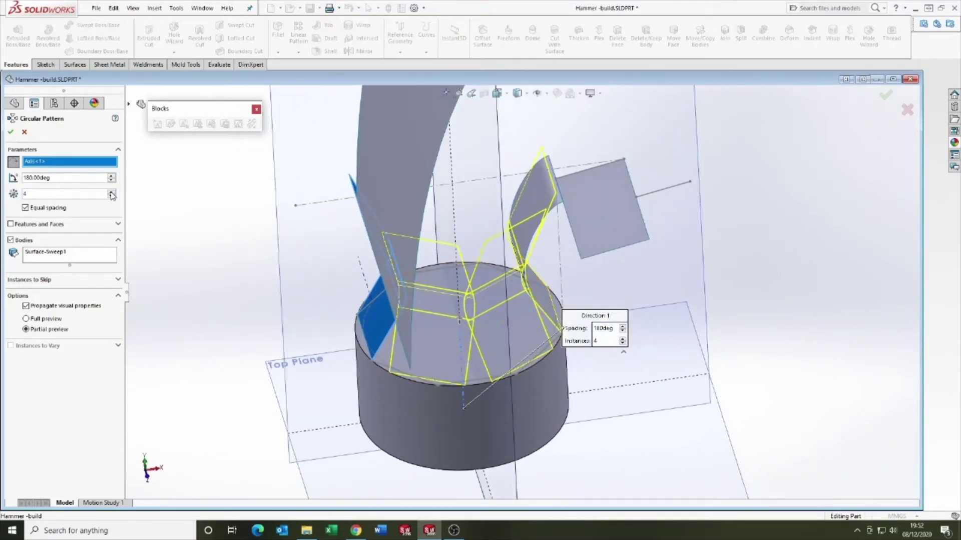